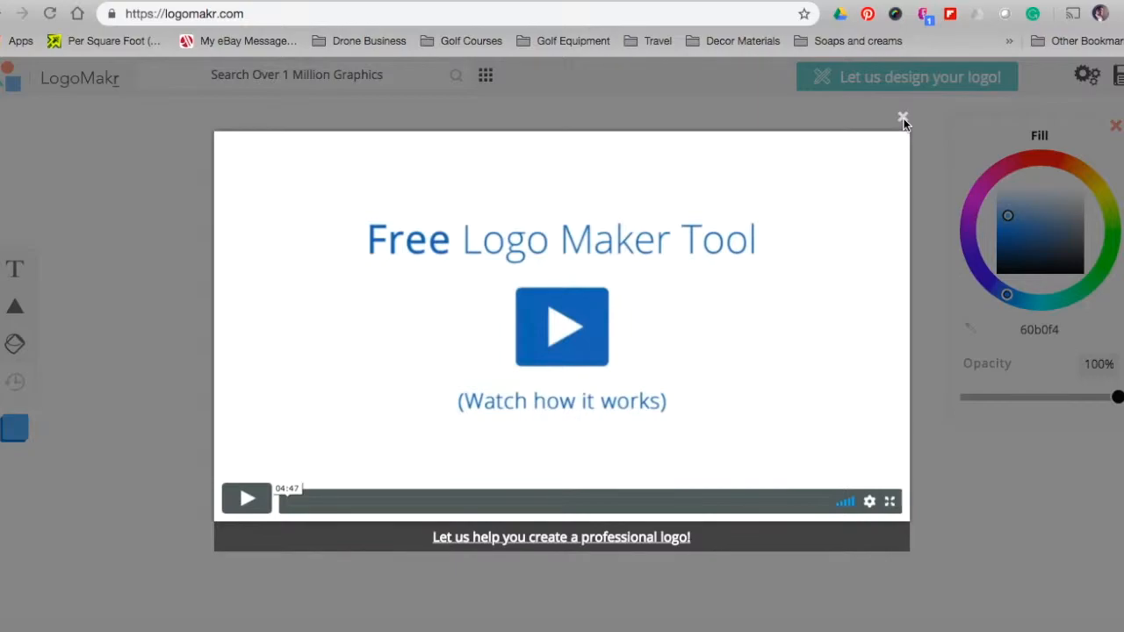
Close the 'Free Logo Maker Tool' intro video popup
click(903, 118)
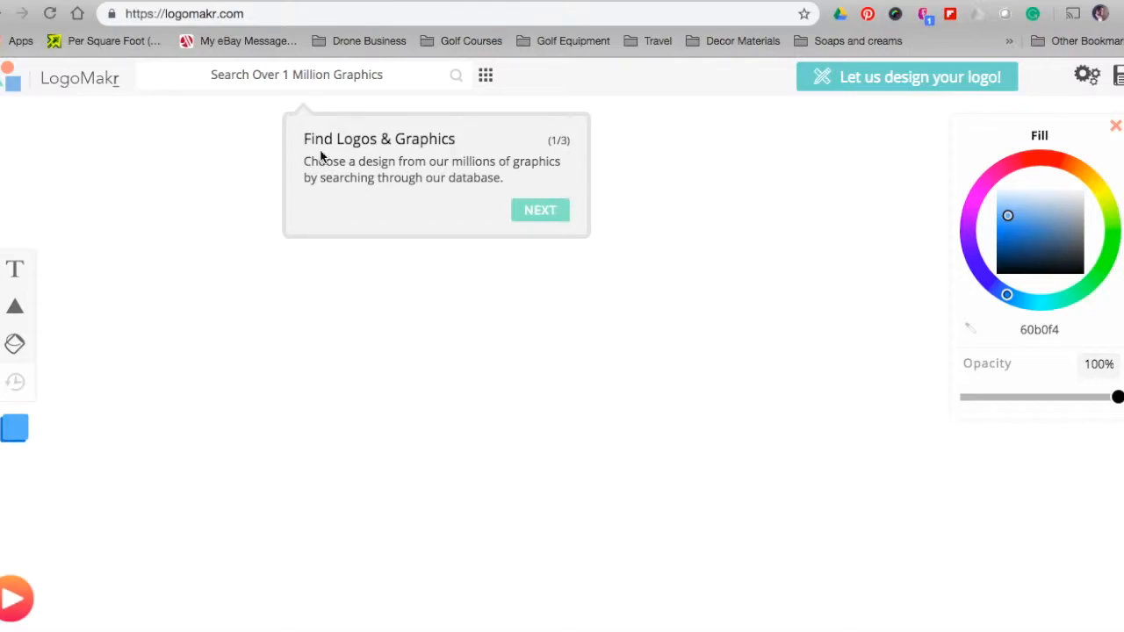
Go through all three welcome tour tips, ending on the Save tip
click(545, 211)
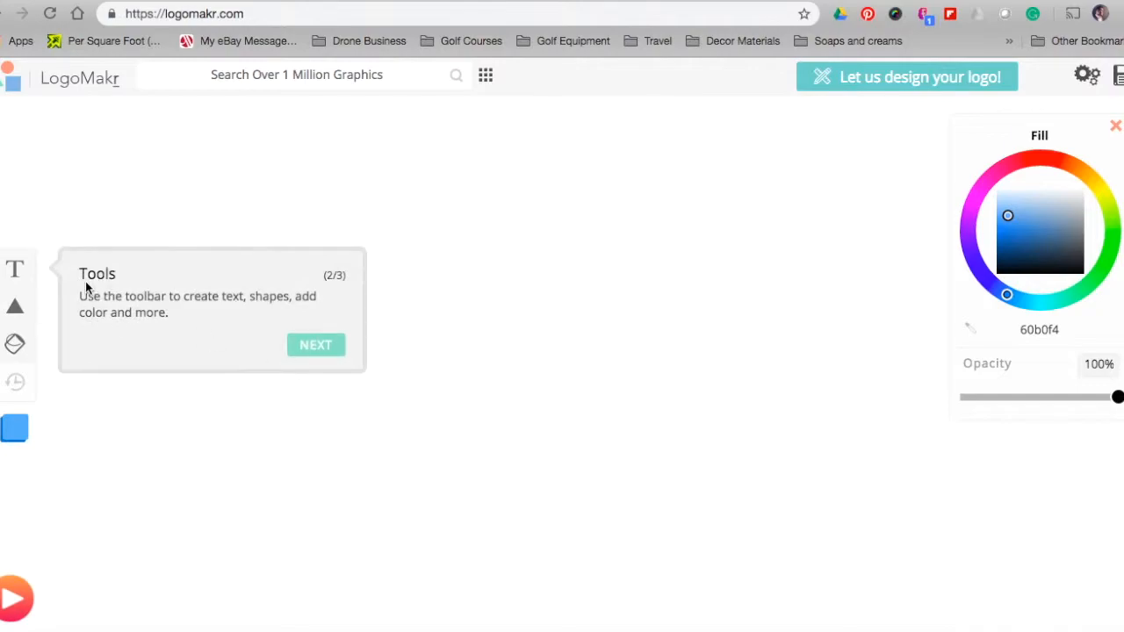
click(314, 347)
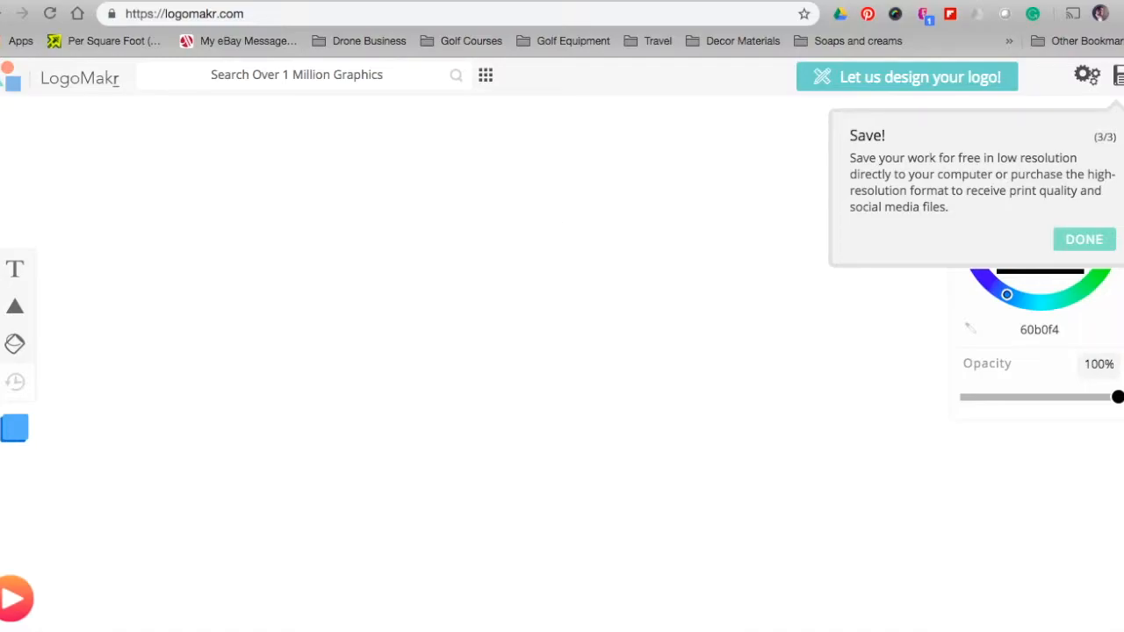
click(1100, 248)
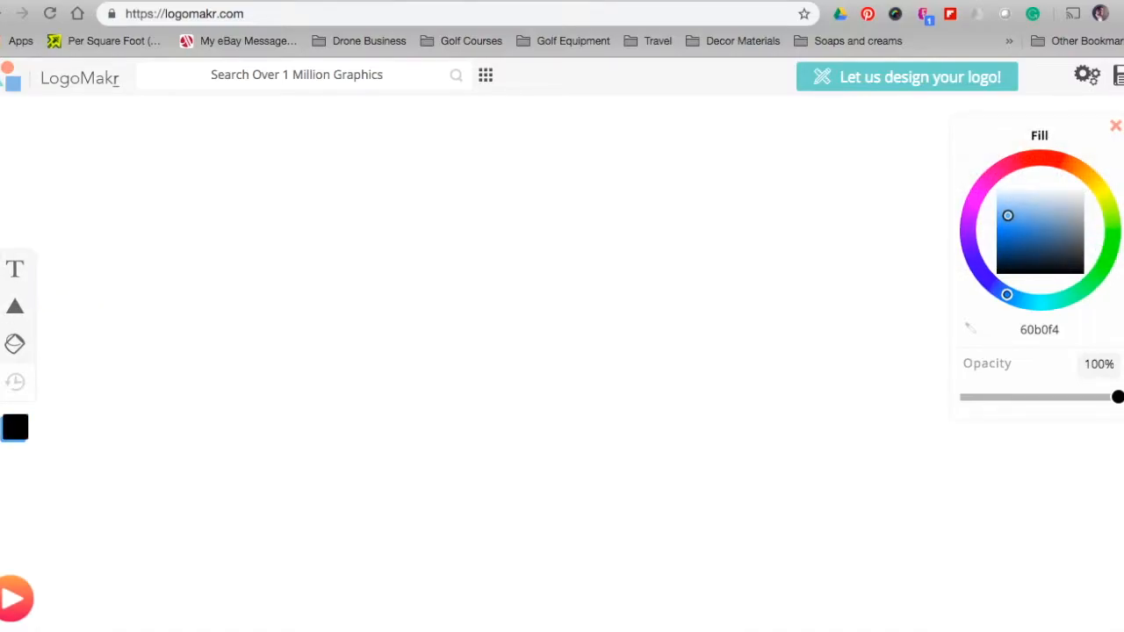
Search 'roof', add the chimney roof clipart, enlarge it and move it to the upper middle
click(294, 76)
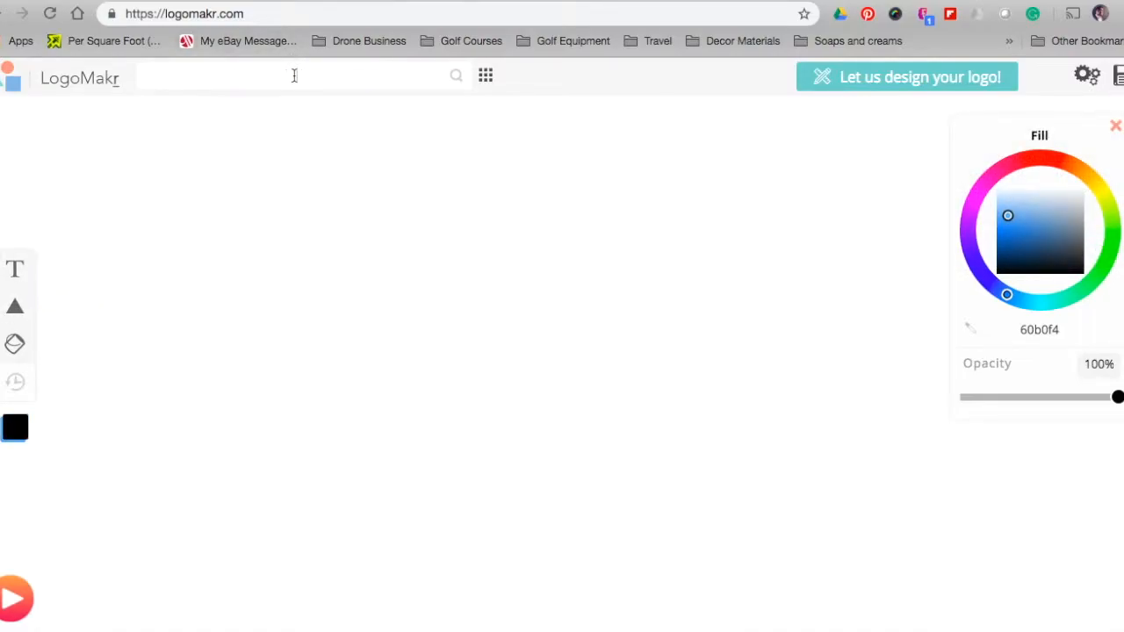
text(roof)
key(Return)
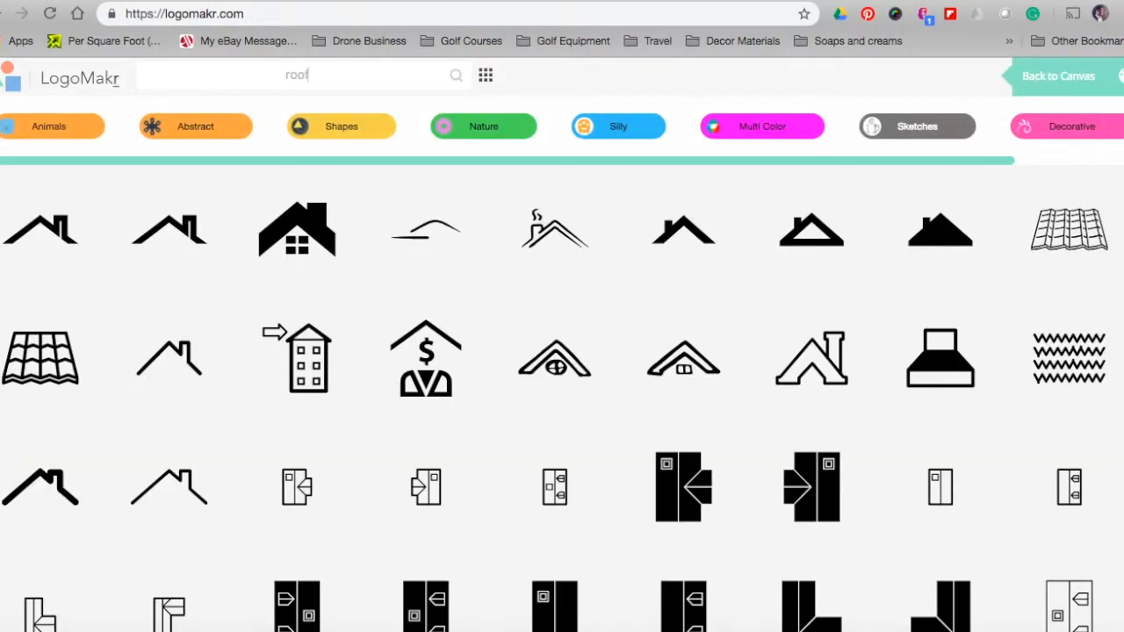
click(548, 243)
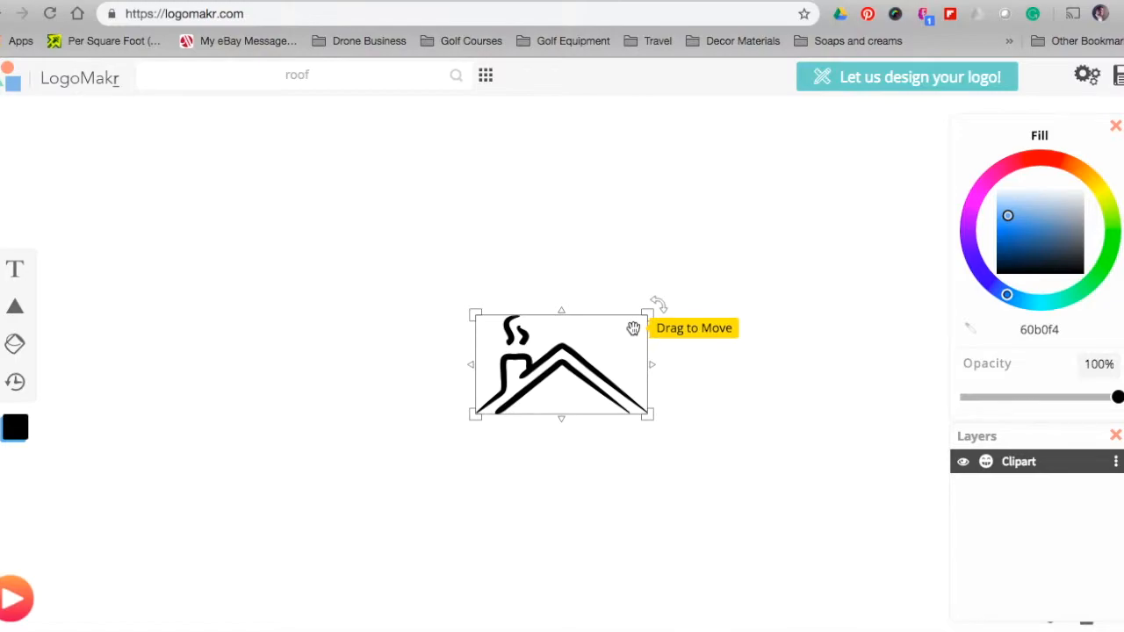
drag(647, 313, 836, 184)
drag(747, 318, 505, 287)
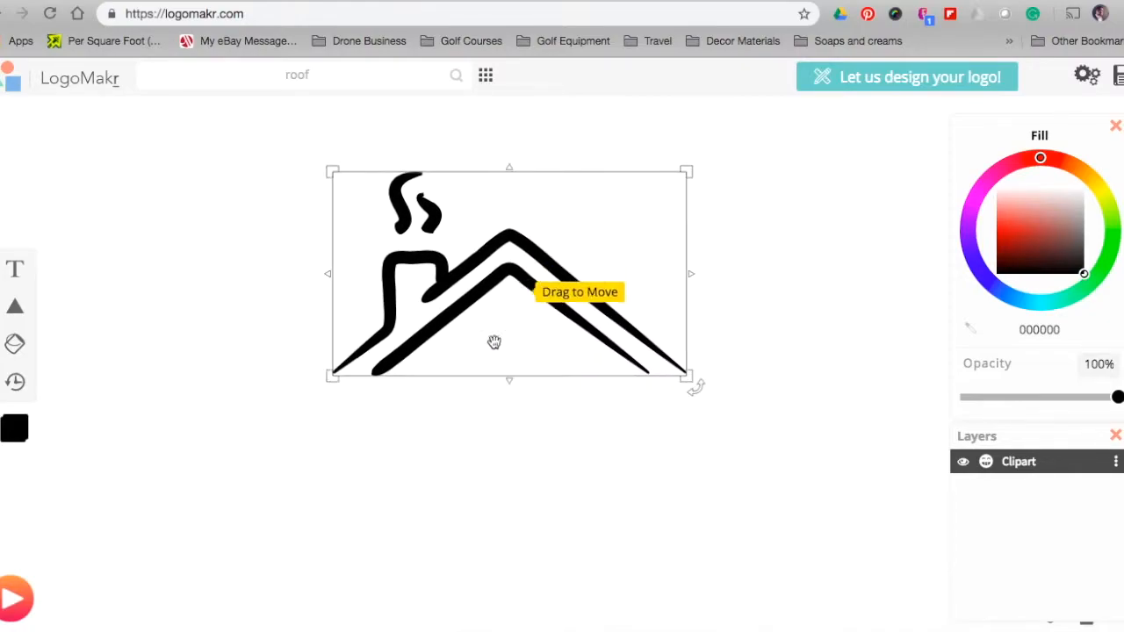
click(450, 519)
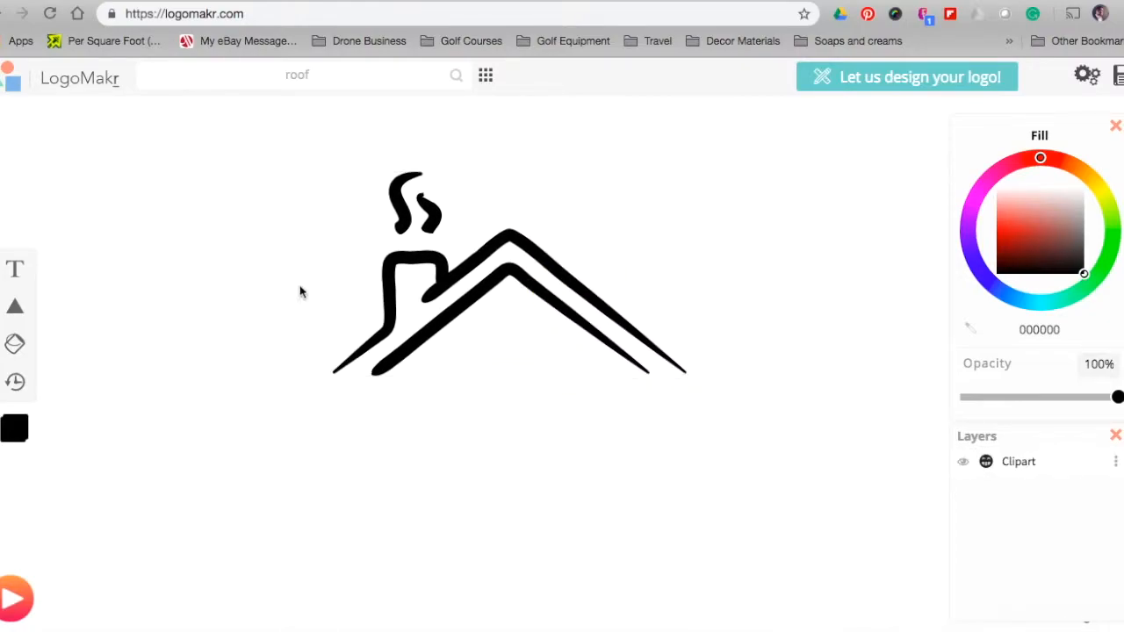
Add a text box beneath the roof peak reading 'Baker Roofing'
click(14, 269)
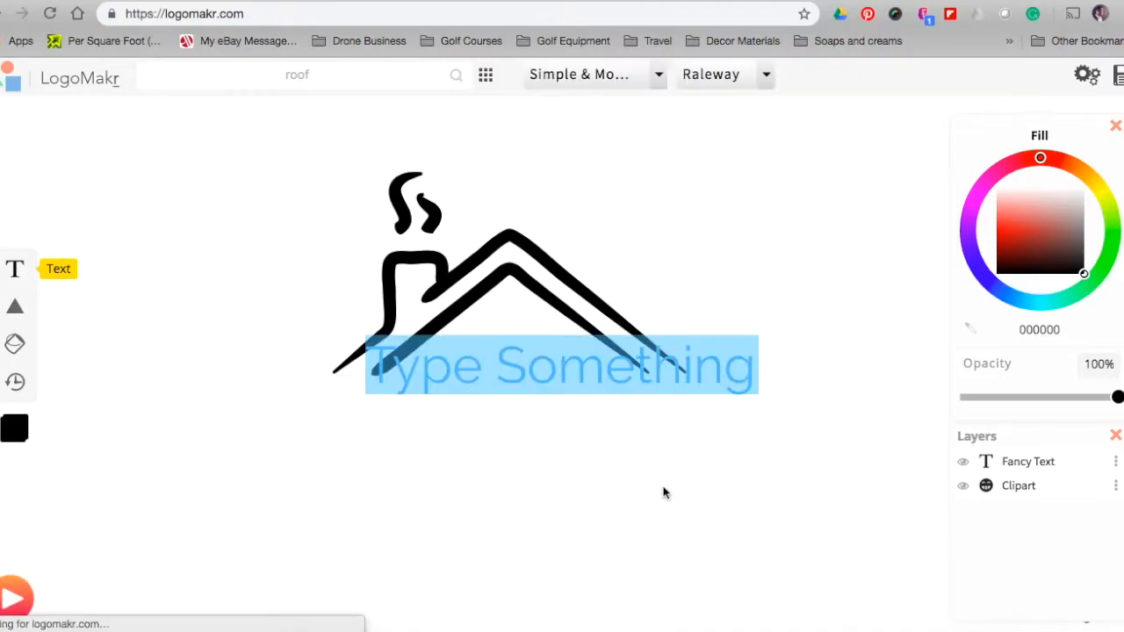
click(572, 414)
drag(574, 370, 518, 451)
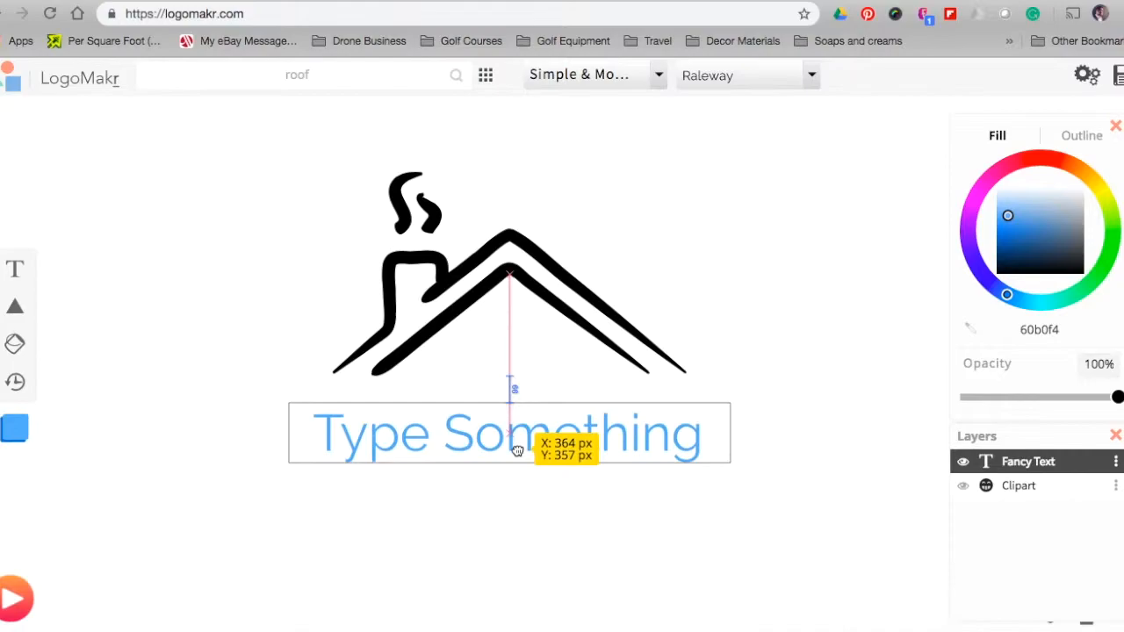
drag(517, 450, 518, 434)
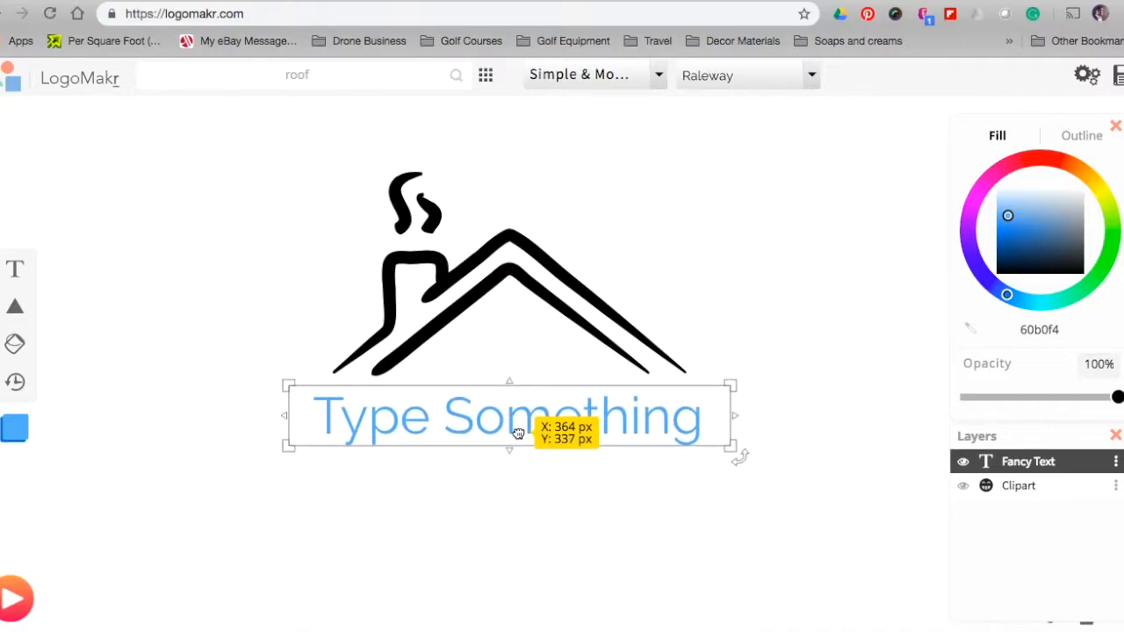
double_click(595, 434)
text(Baker)
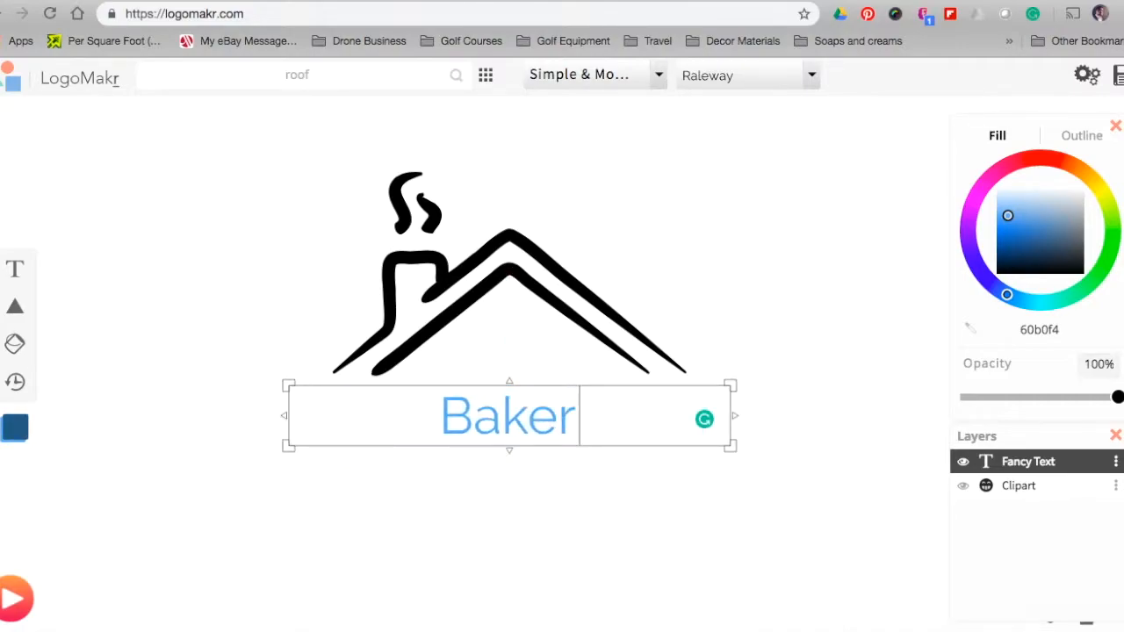
text( Roofing)
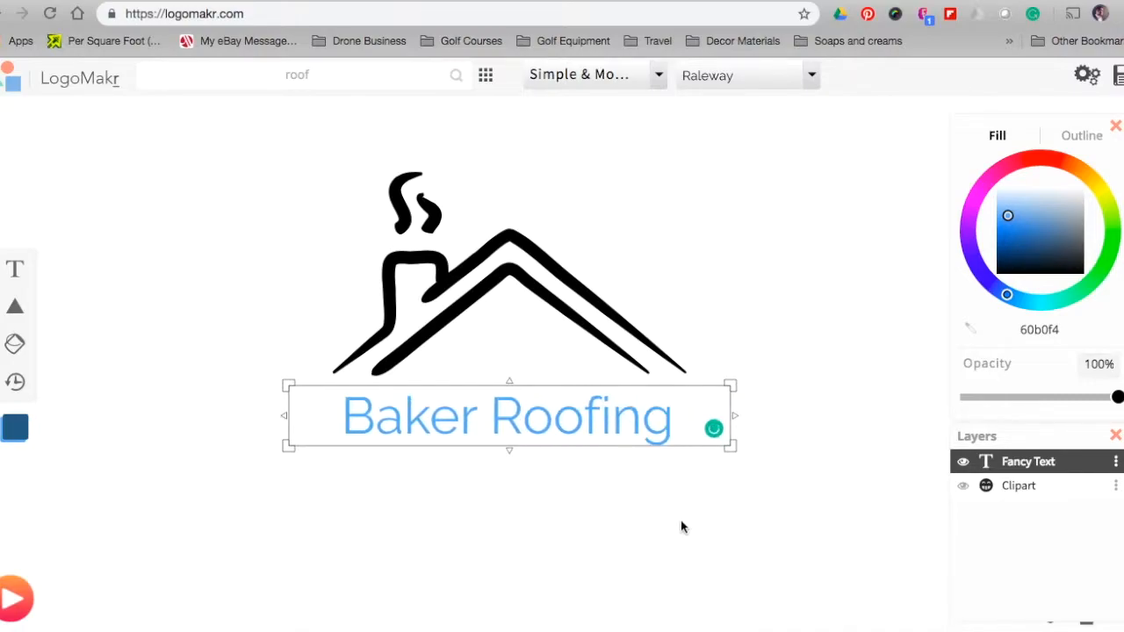
Colour the 'Baker Roofing' text near black (000105)
drag(681, 431, 348, 428)
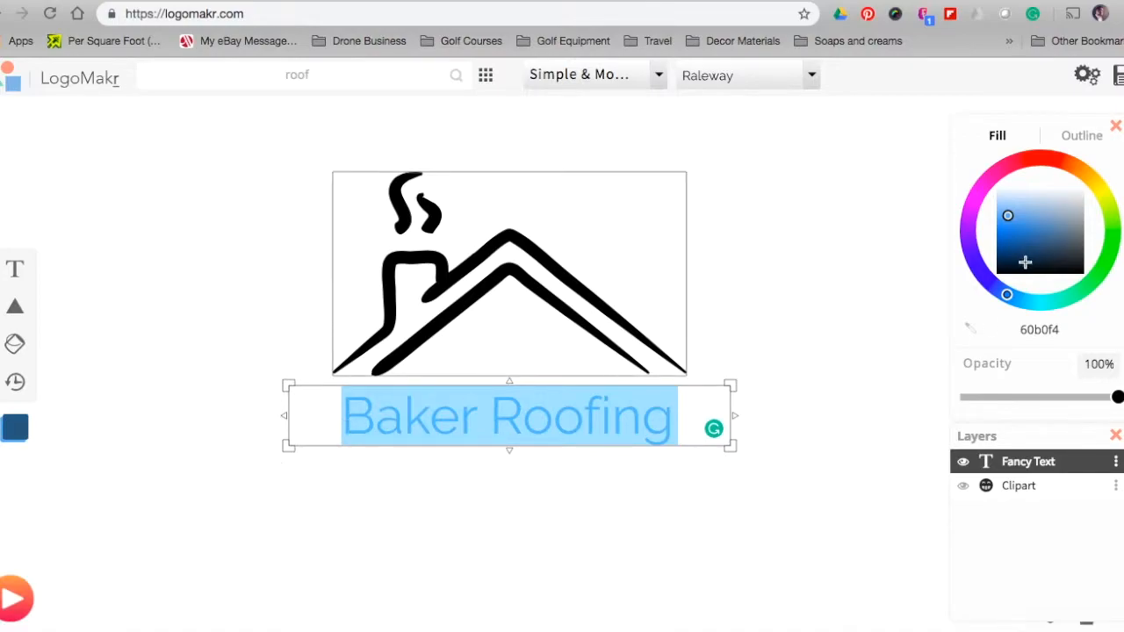
drag(1008, 216, 997, 273)
click(990, 280)
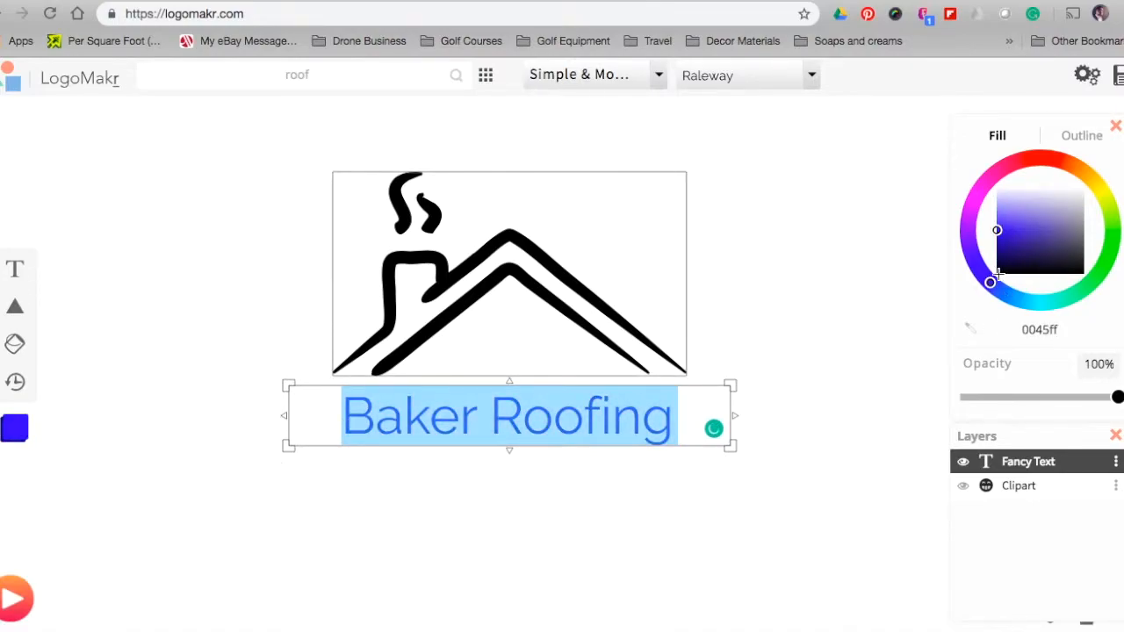
mouse_move(998, 232)
mouse_down()
mouse_move(1011, 251)
mouse_move(988, 276)
mouse_move(998, 273)
mouse_up()
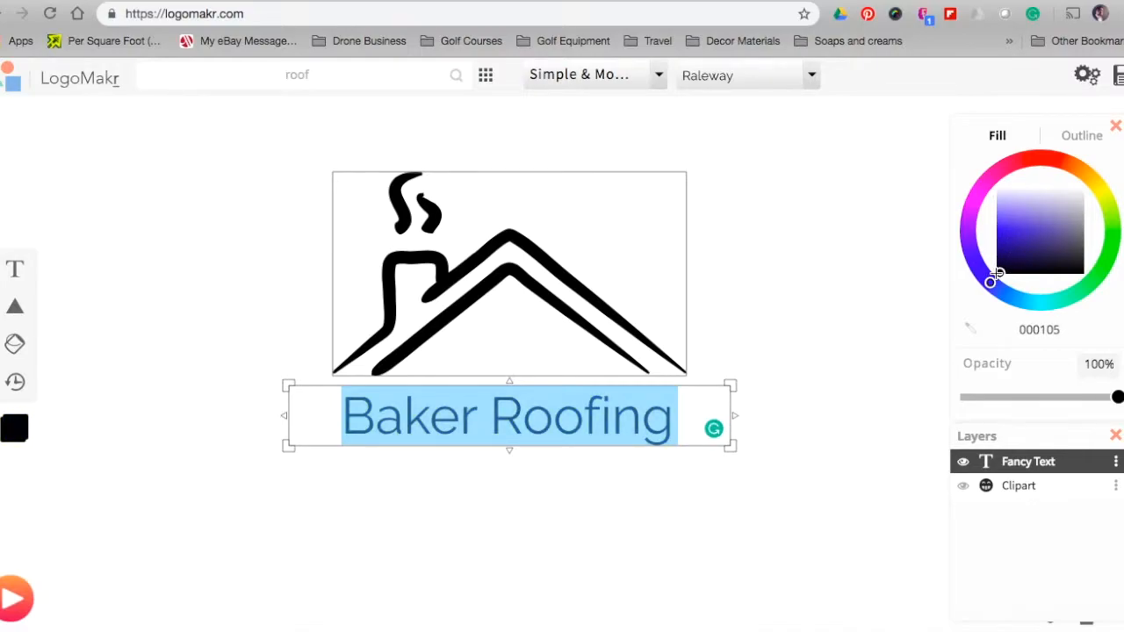
click(16, 275)
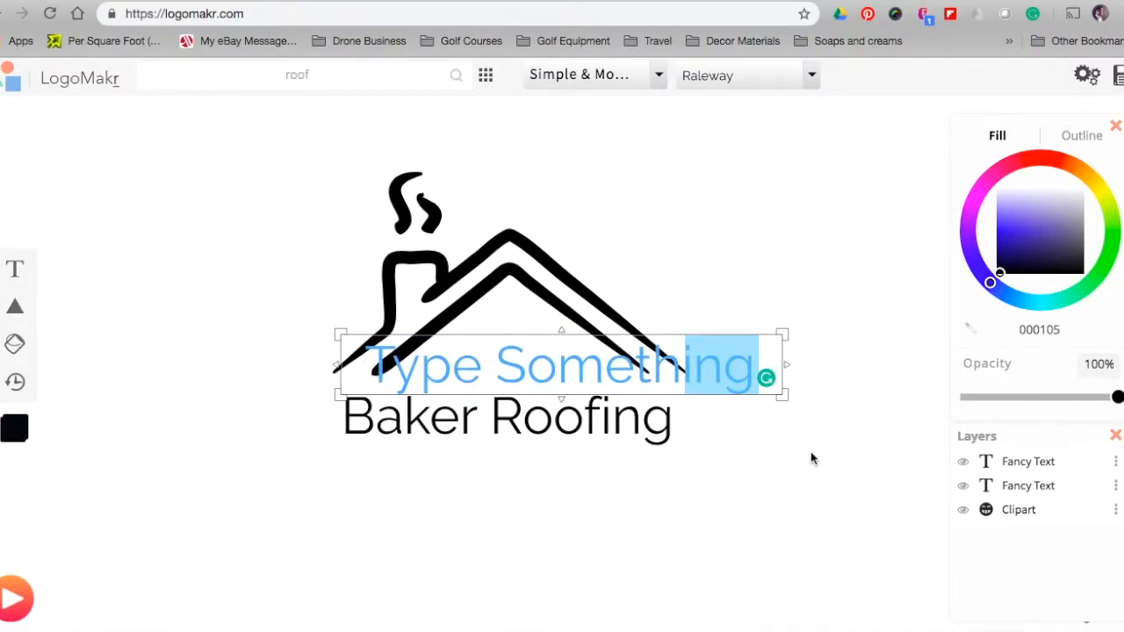
Place the new text box below Baker Roofing and type 'Company'
drag(667, 368, 613, 487)
click(568, 493)
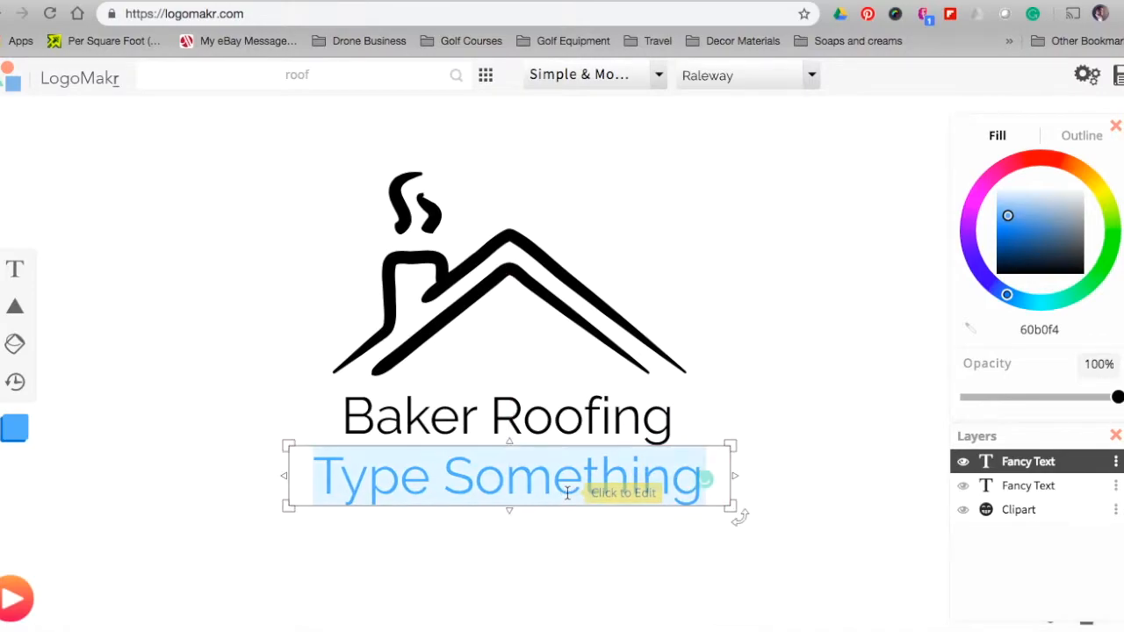
click(567, 494)
text(Company)
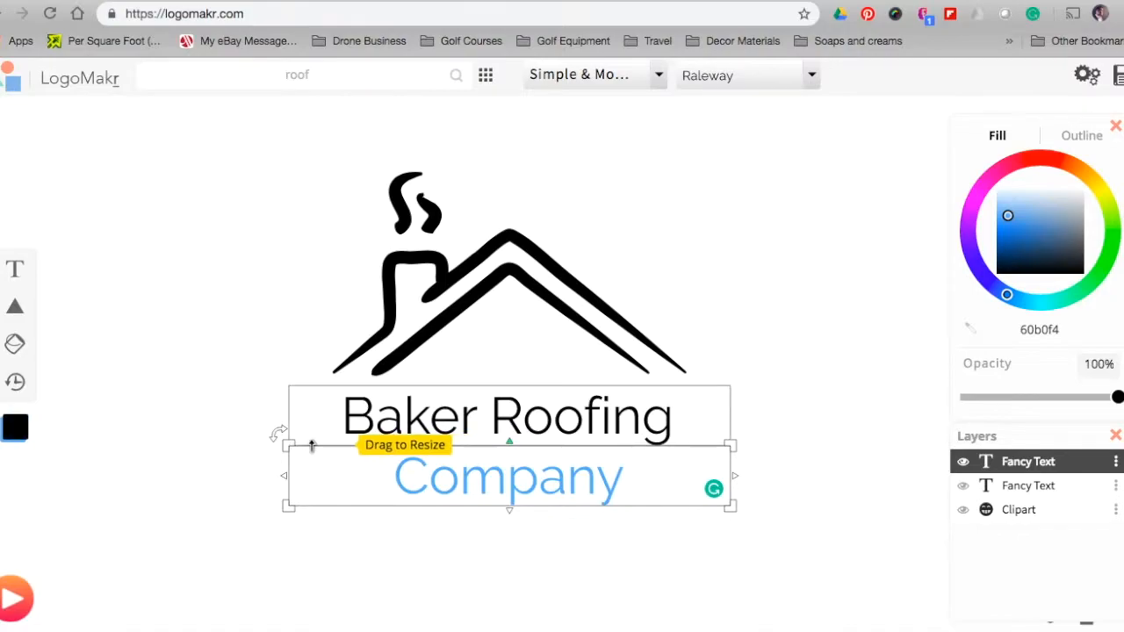
Shrink 'Company', centre it just under Baker Roofing, and colour it near black
drag(289, 446, 419, 466)
click(605, 523)
drag(606, 501, 541, 459)
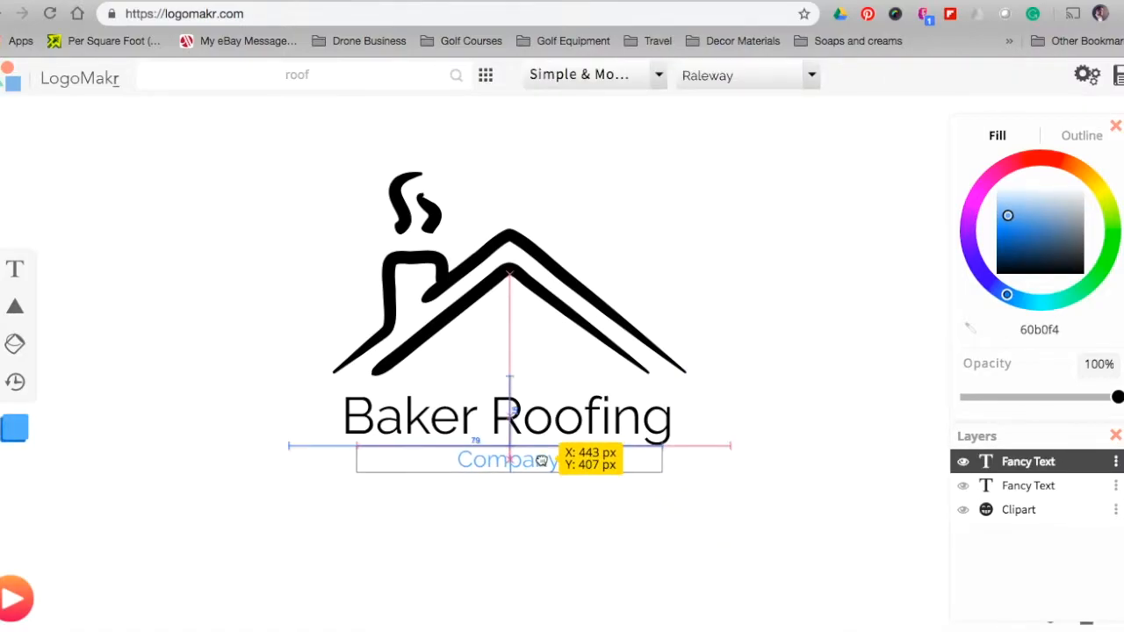
drag(542, 459, 539, 458)
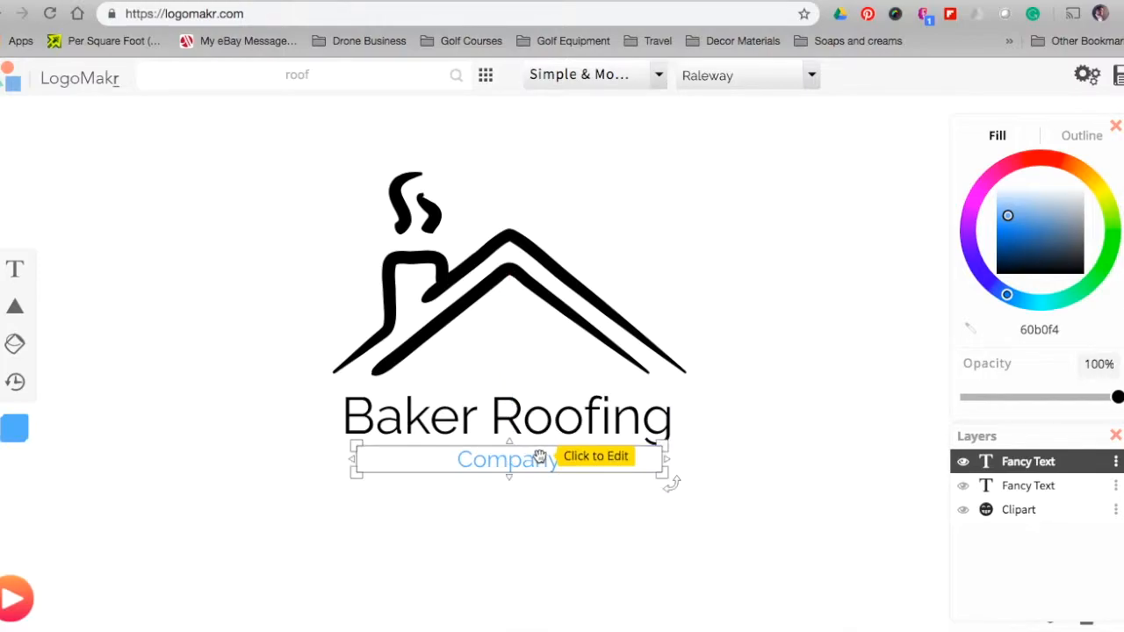
double_click(532, 461)
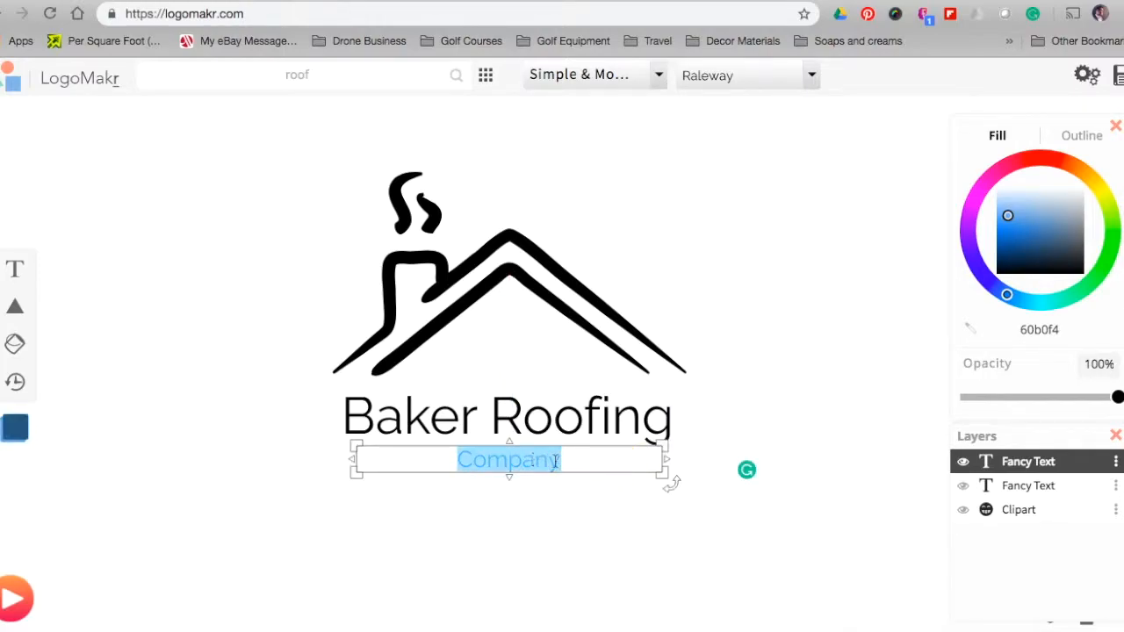
drag(1009, 214, 996, 272)
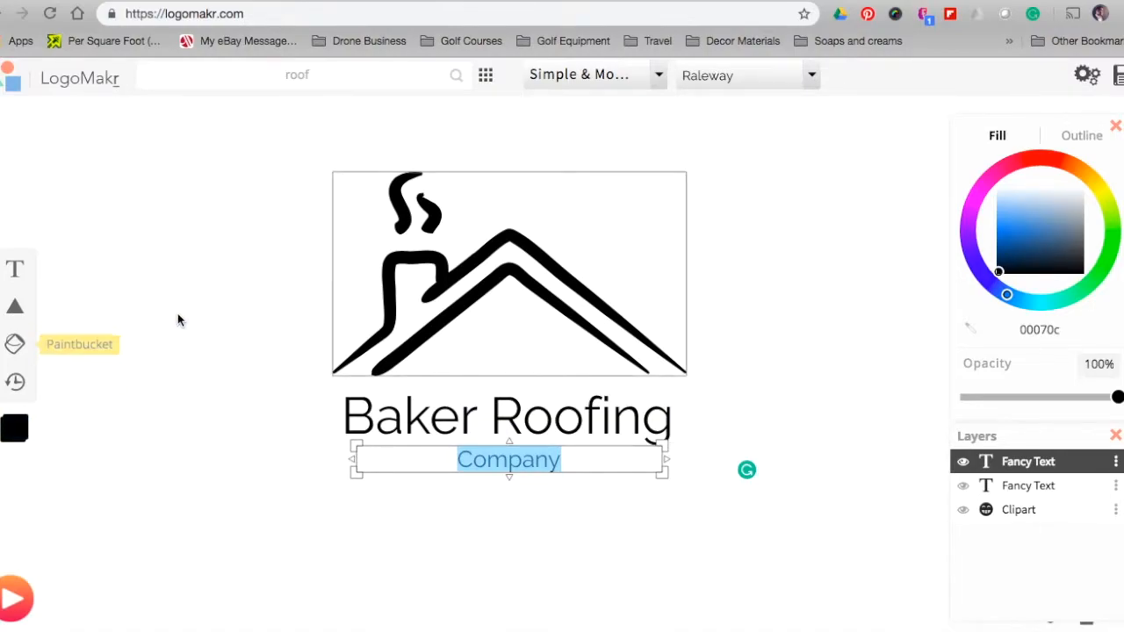
Recolour the roof-and-chimney clipart to blue 006aff
click(114, 326)
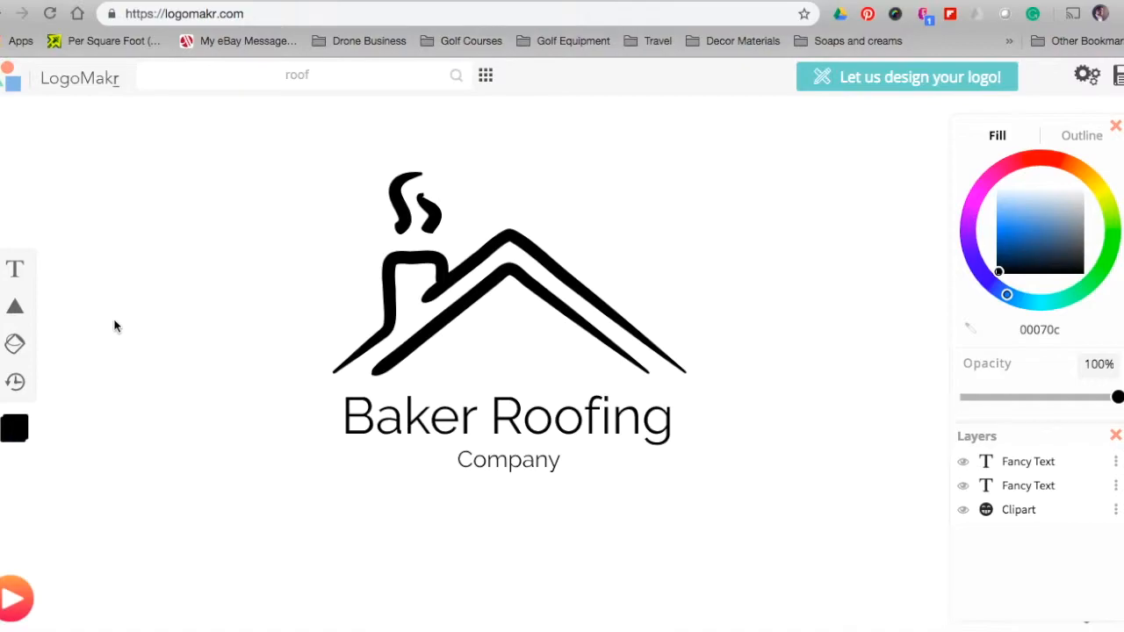
click(458, 307)
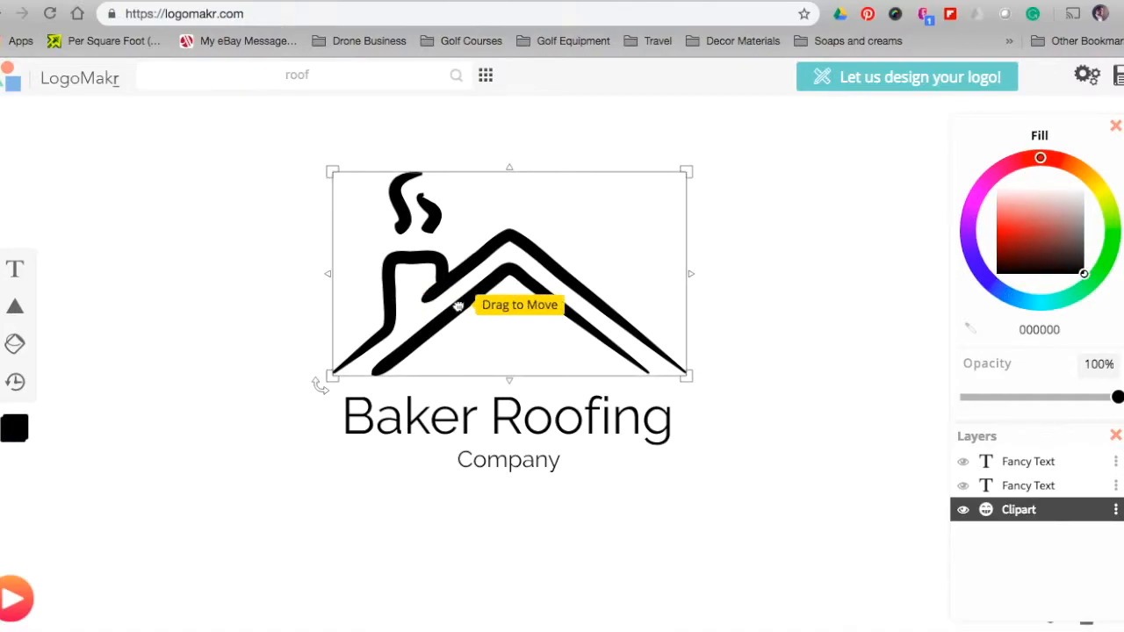
click(1017, 300)
drag(1019, 299, 997, 289)
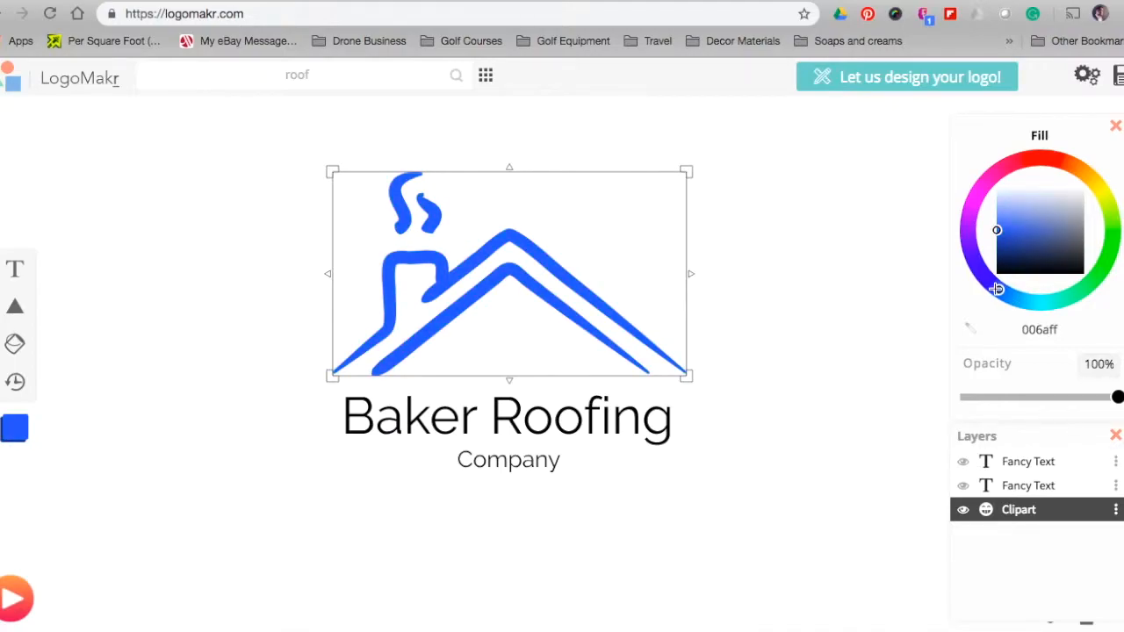
click(791, 369)
click(509, 460)
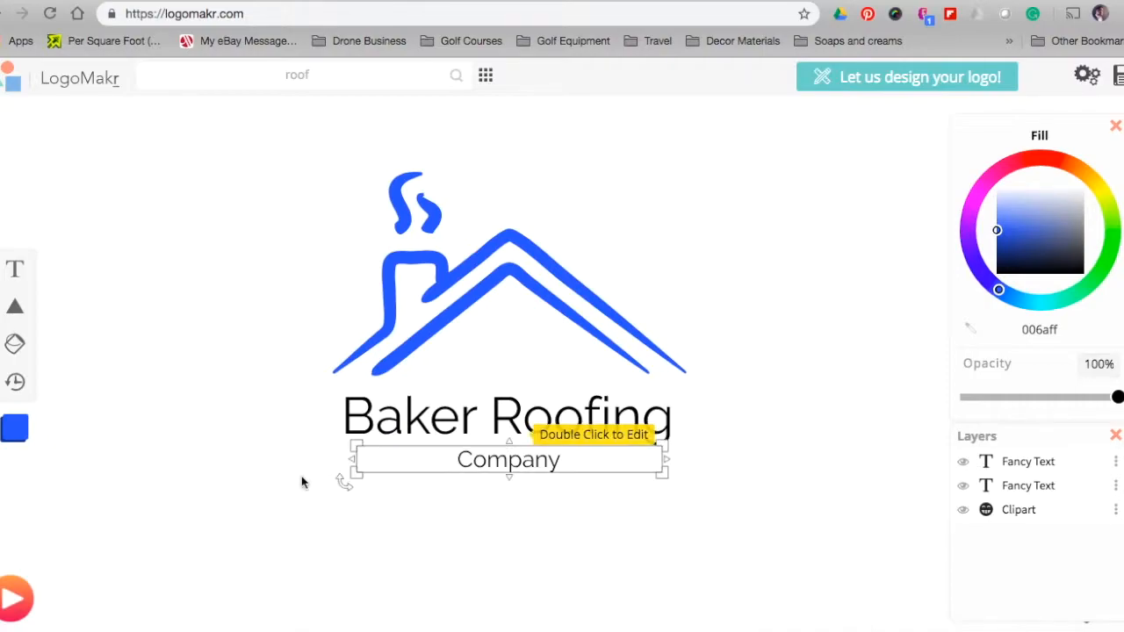
click(13, 270)
Add the company's phone number as a near-black (000b15) text line below Company
click(683, 343)
drag(607, 365, 554, 533)
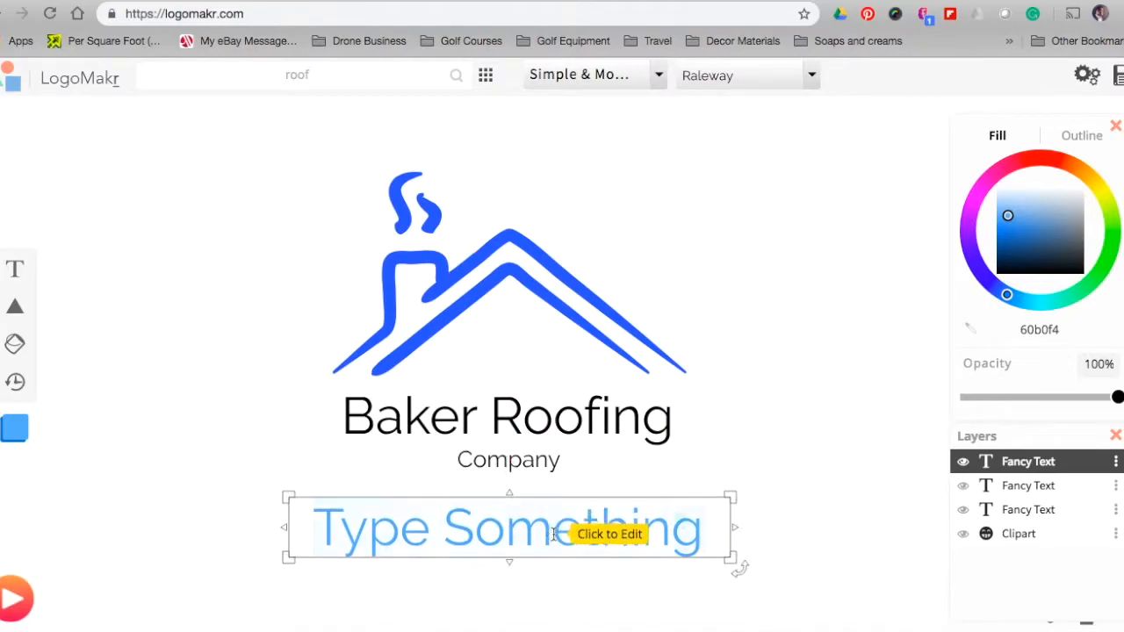
click(553, 533)
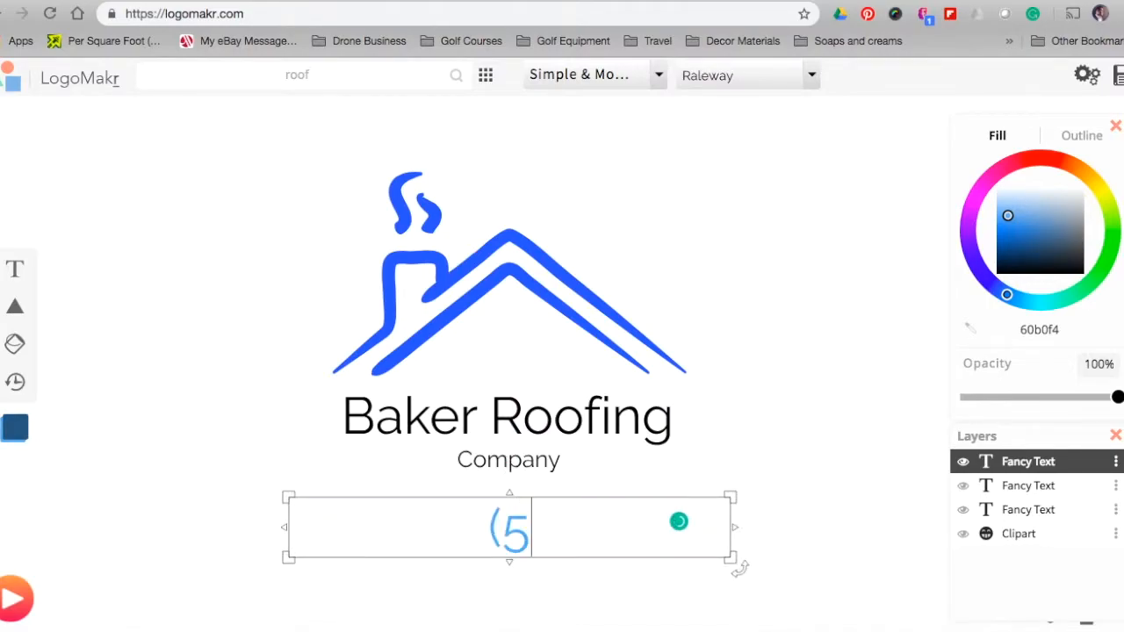
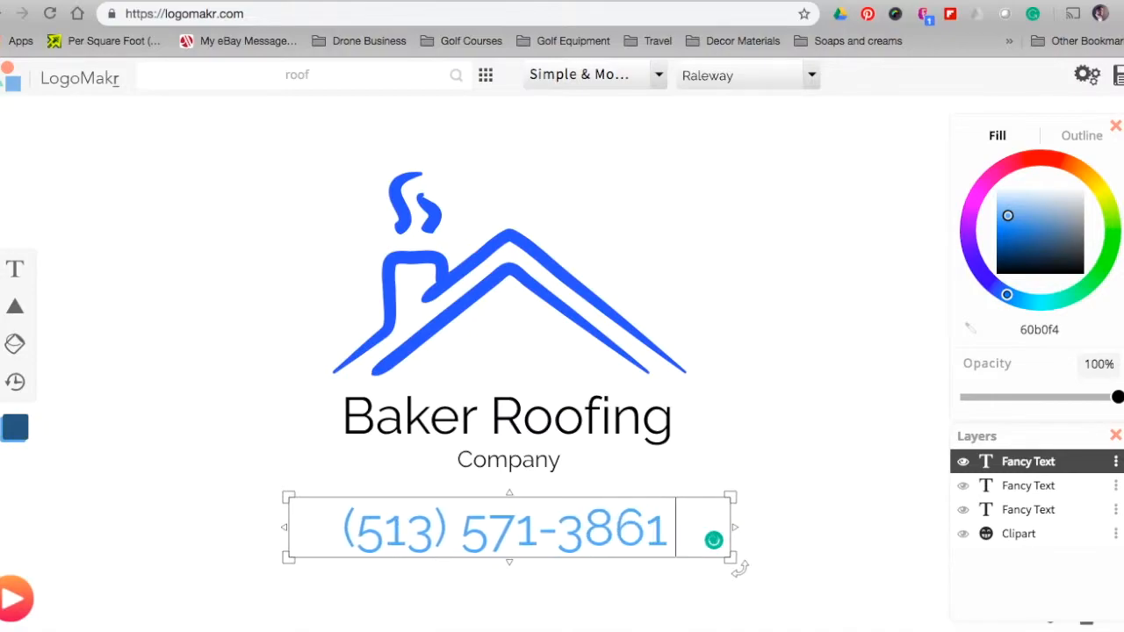
drag(678, 529, 321, 502)
click(1010, 223)
drag(989, 260, 997, 270)
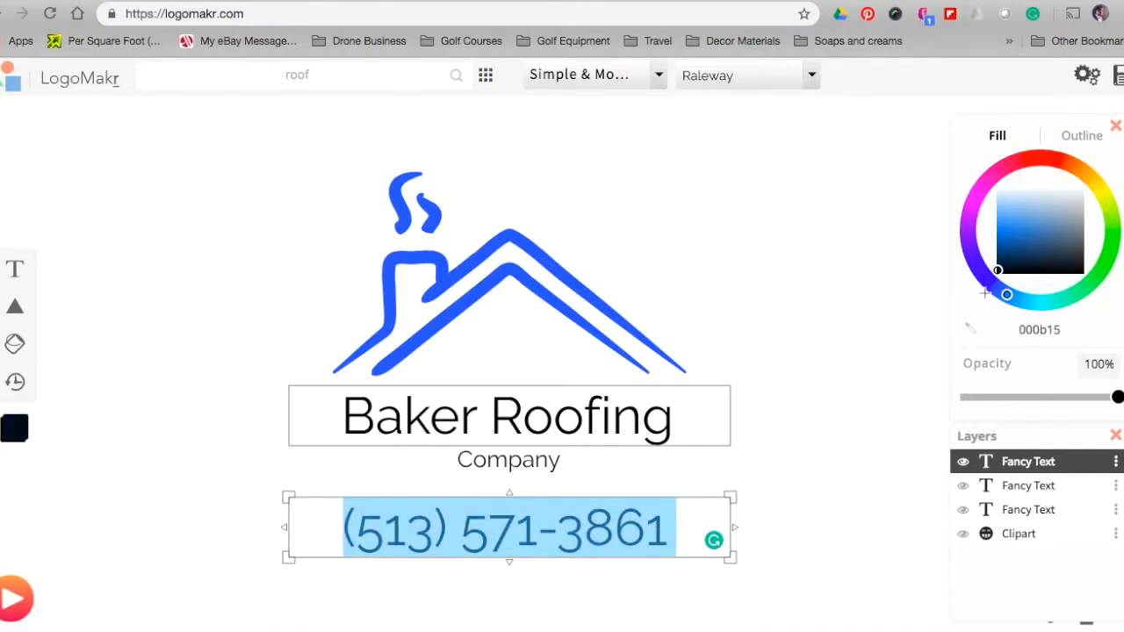
click(831, 325)
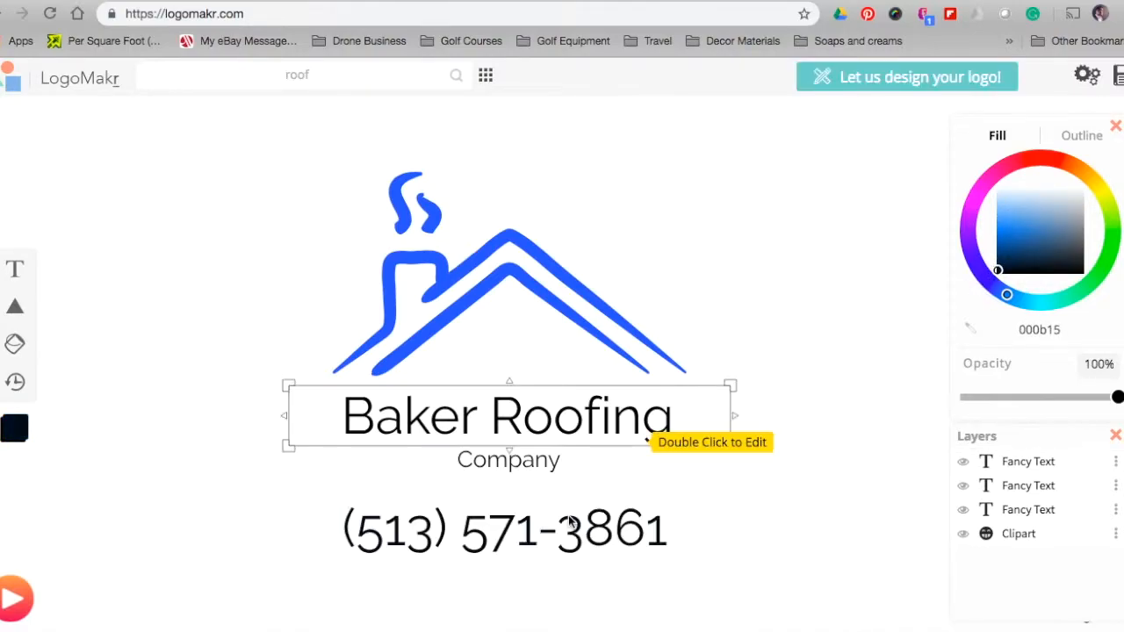
Move the phone number up directly under Company and make it bright blue
drag(514, 540, 511, 513)
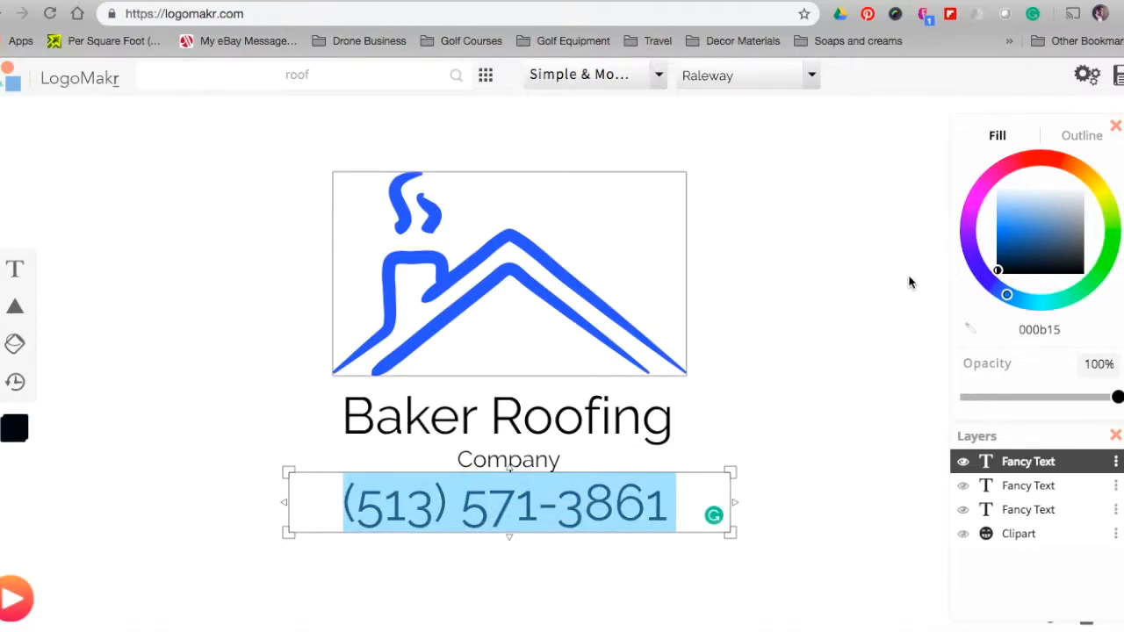
click(1009, 295)
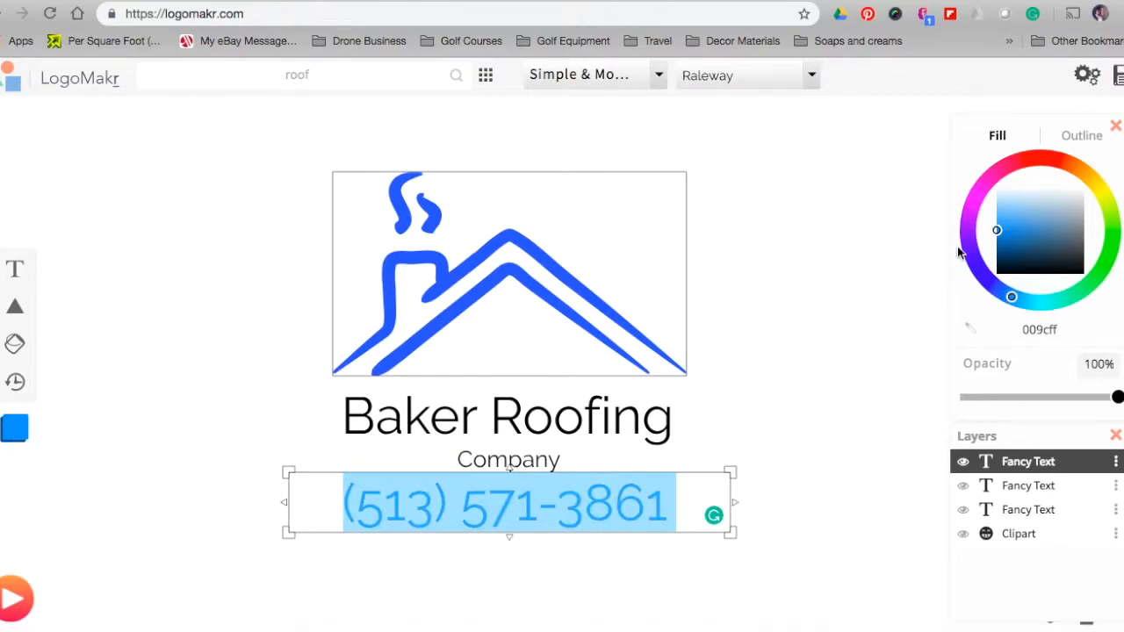
click(880, 299)
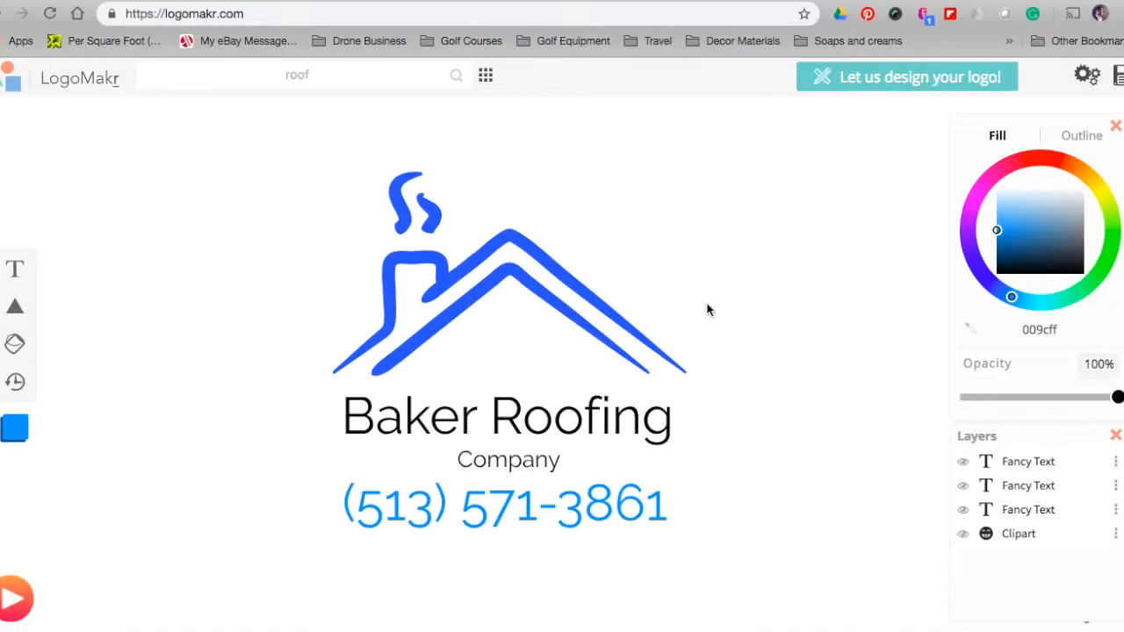
click(672, 316)
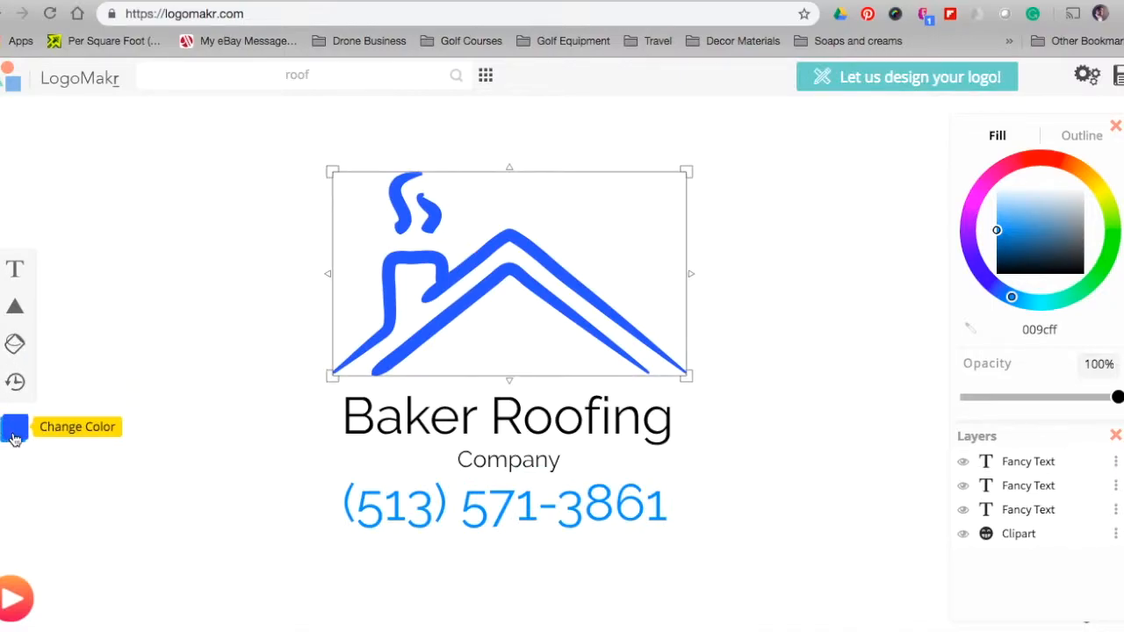
Fine-tune the phone number's fill to blue 008fff, close to the roof's colour
click(431, 510)
double_click(431, 510)
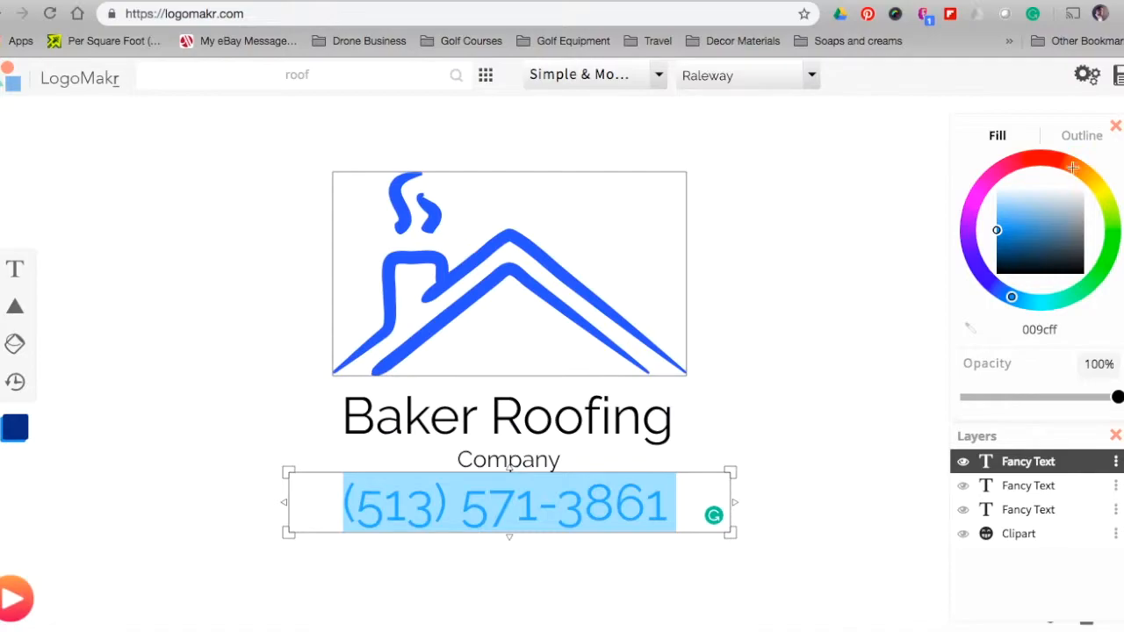
click(998, 232)
drag(998, 232, 1002, 246)
click(758, 287)
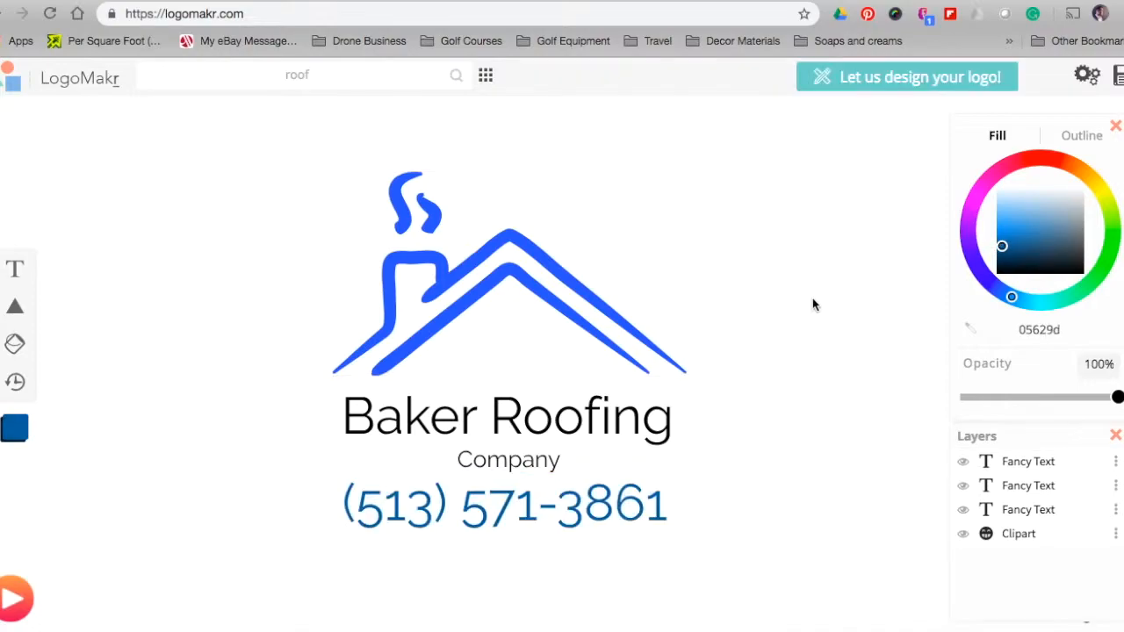
double_click(518, 502)
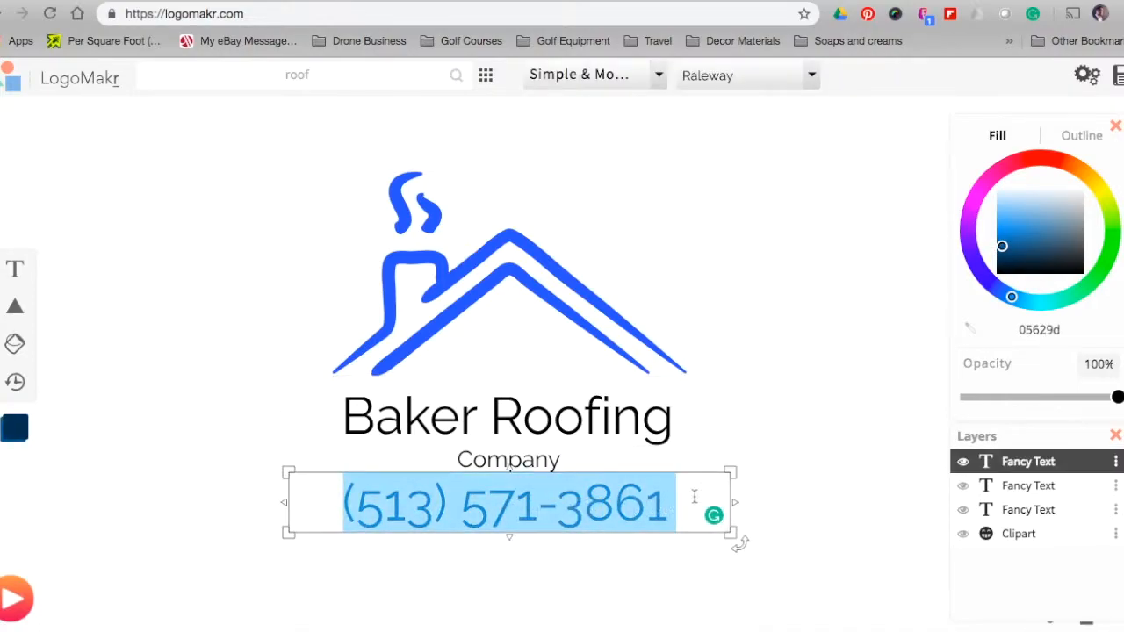
click(989, 281)
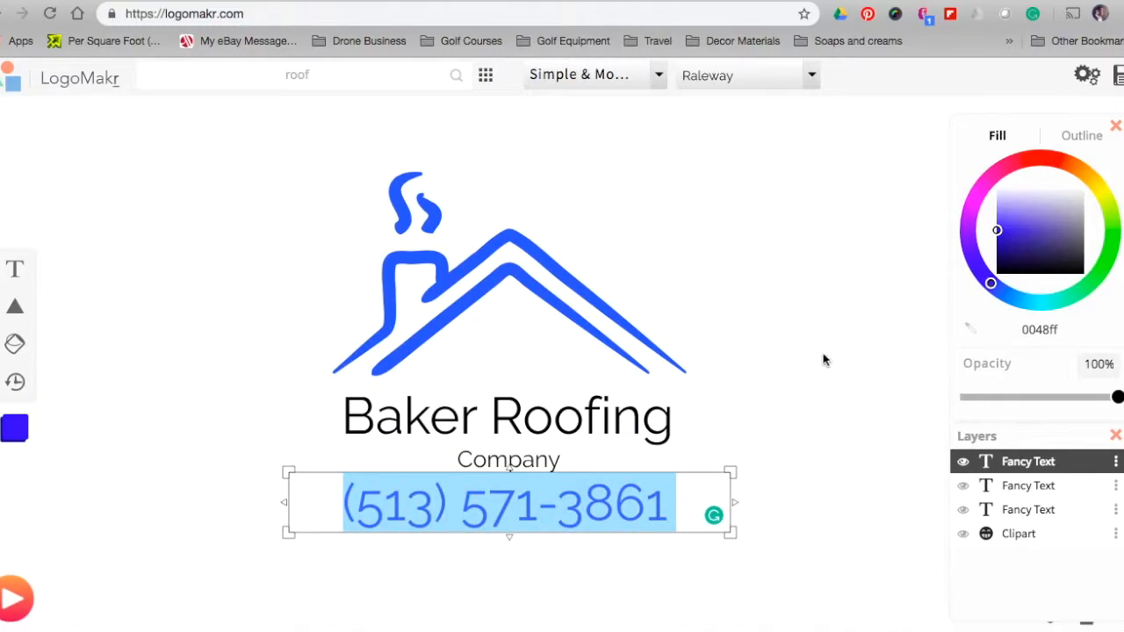
click(800, 362)
double_click(619, 498)
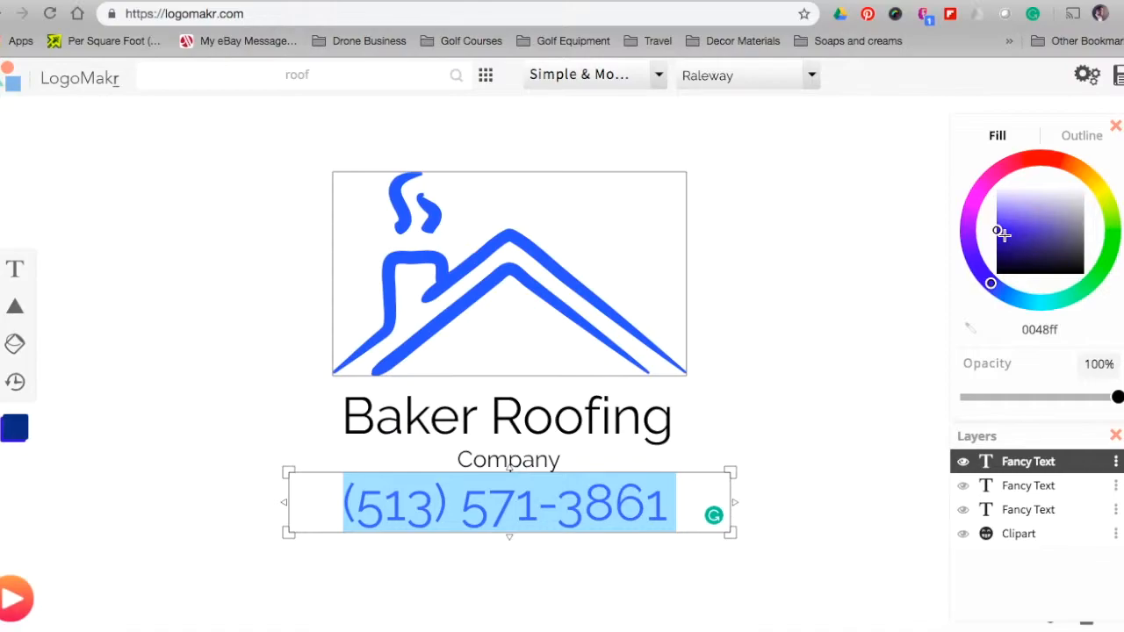
drag(991, 282, 1008, 295)
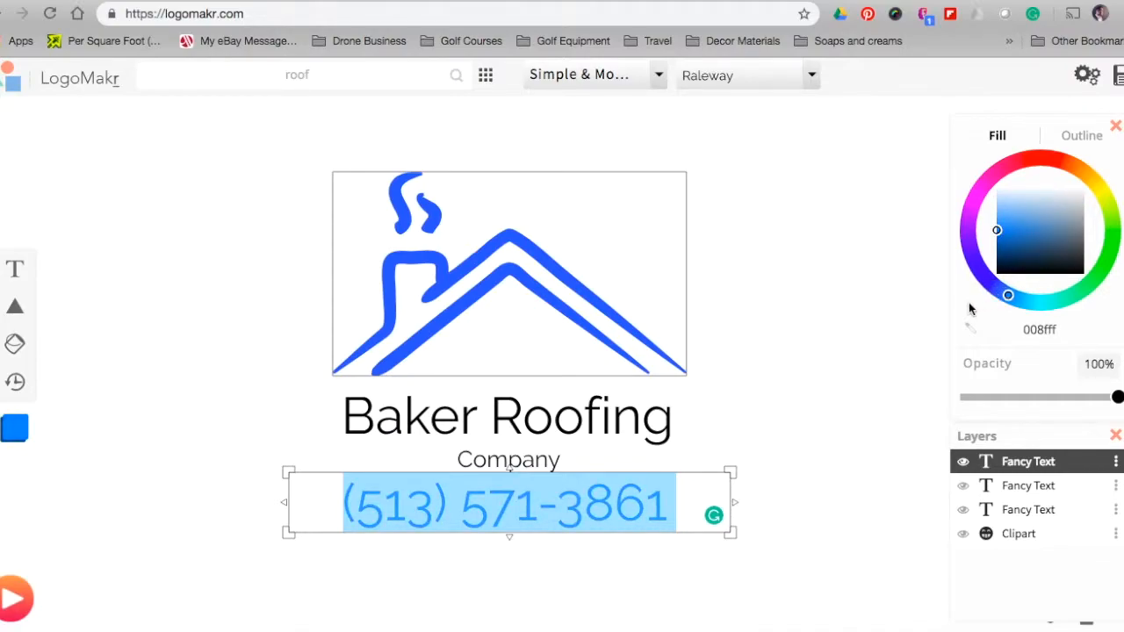
click(835, 293)
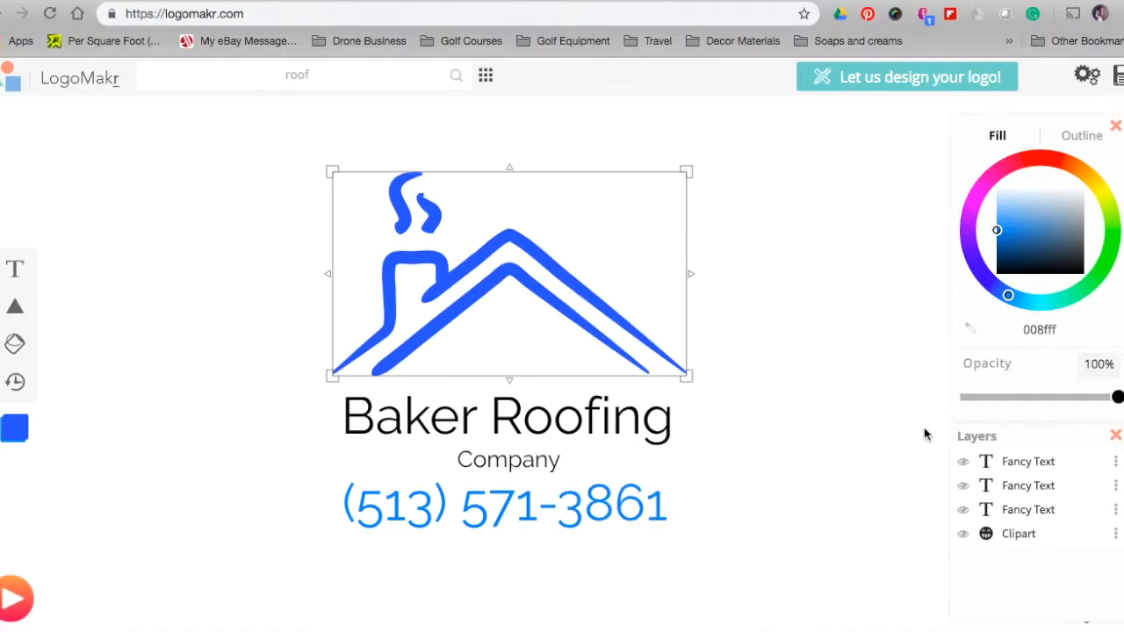
Deselect everything and save the logo to bring up the High Resolution Files offer
click(853, 466)
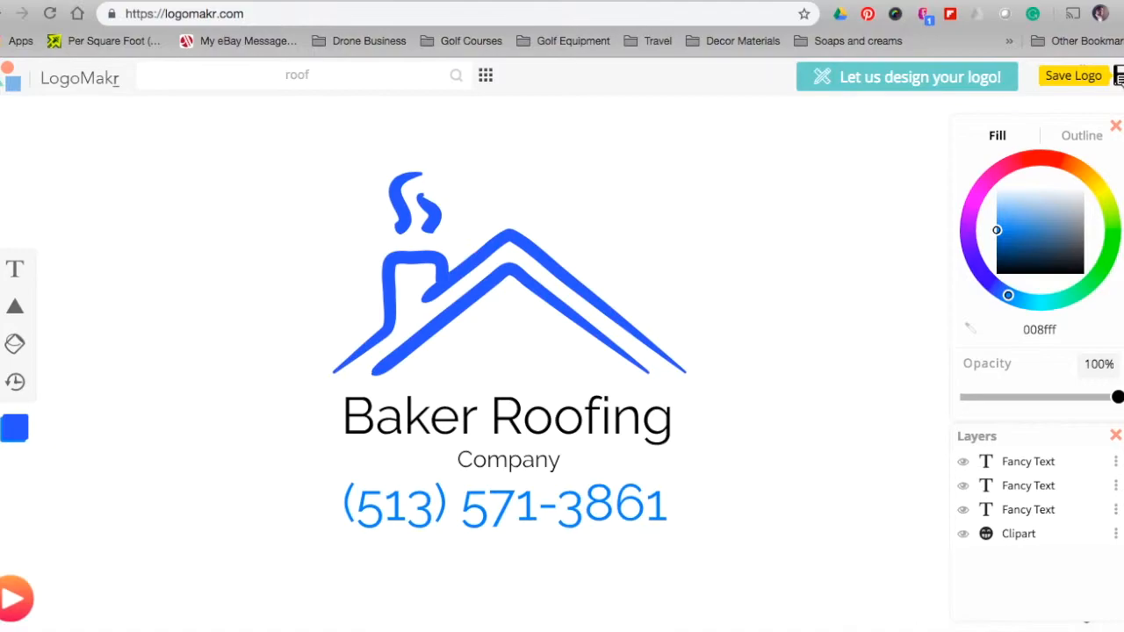
click(1120, 77)
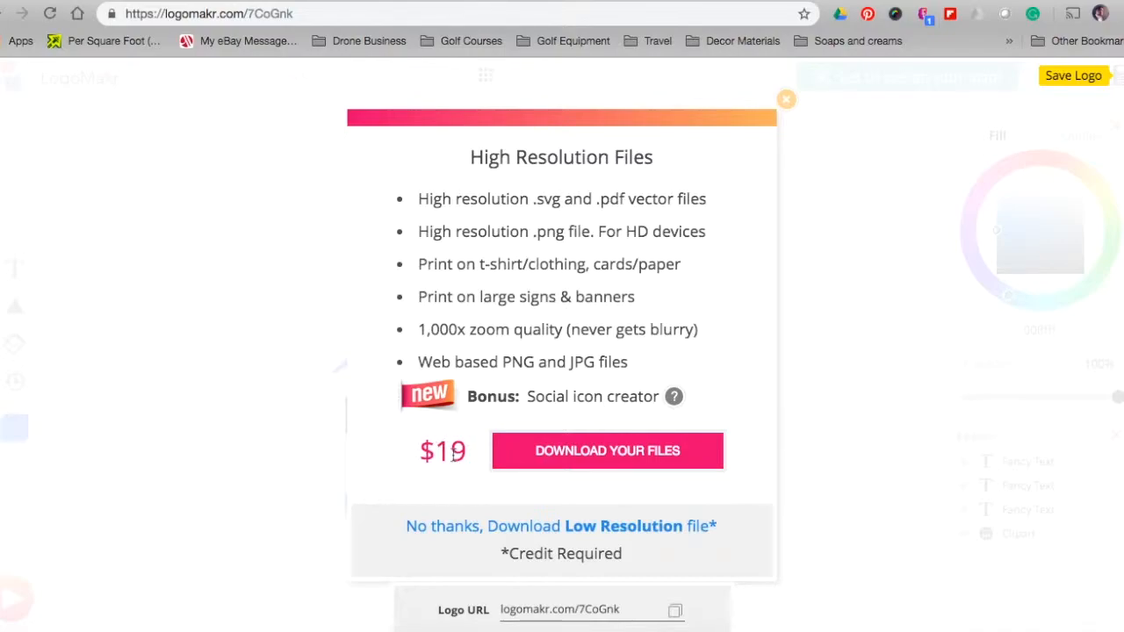
Download the free low-resolution PNG of the logo and open the downloaded file
drag(508, 397, 673, 402)
click(640, 371)
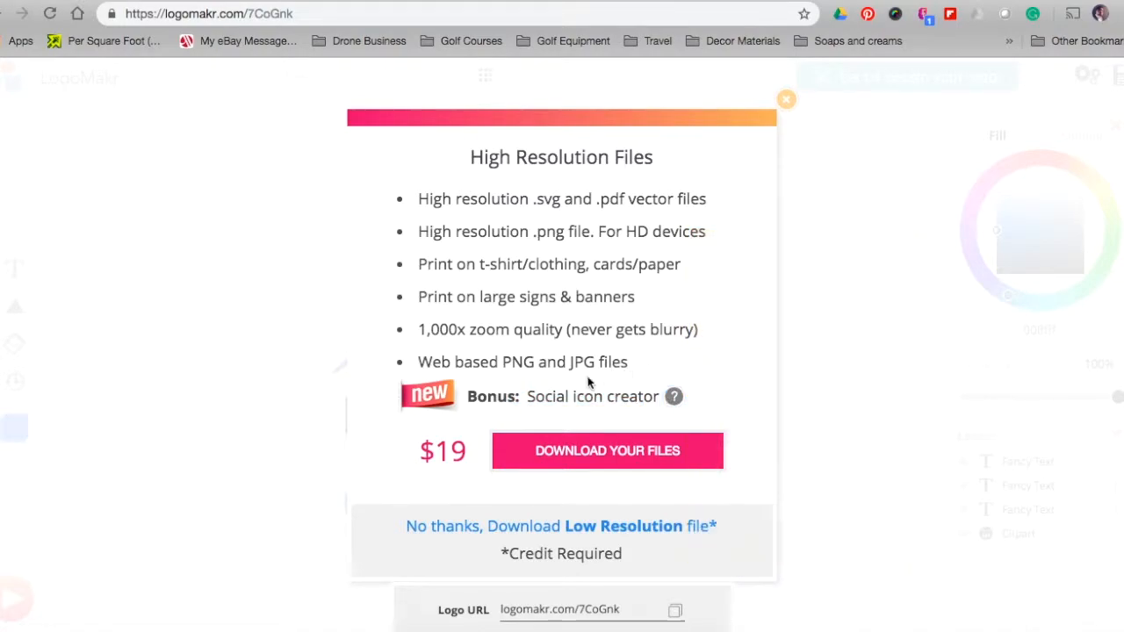
mouse_move(685, 402)
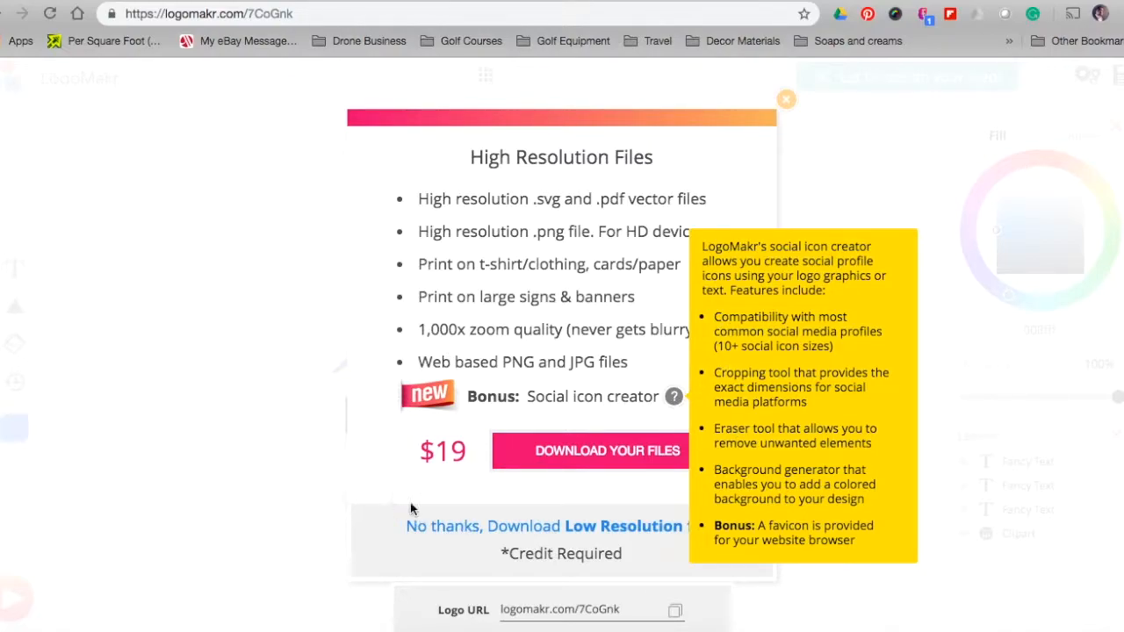
click(455, 532)
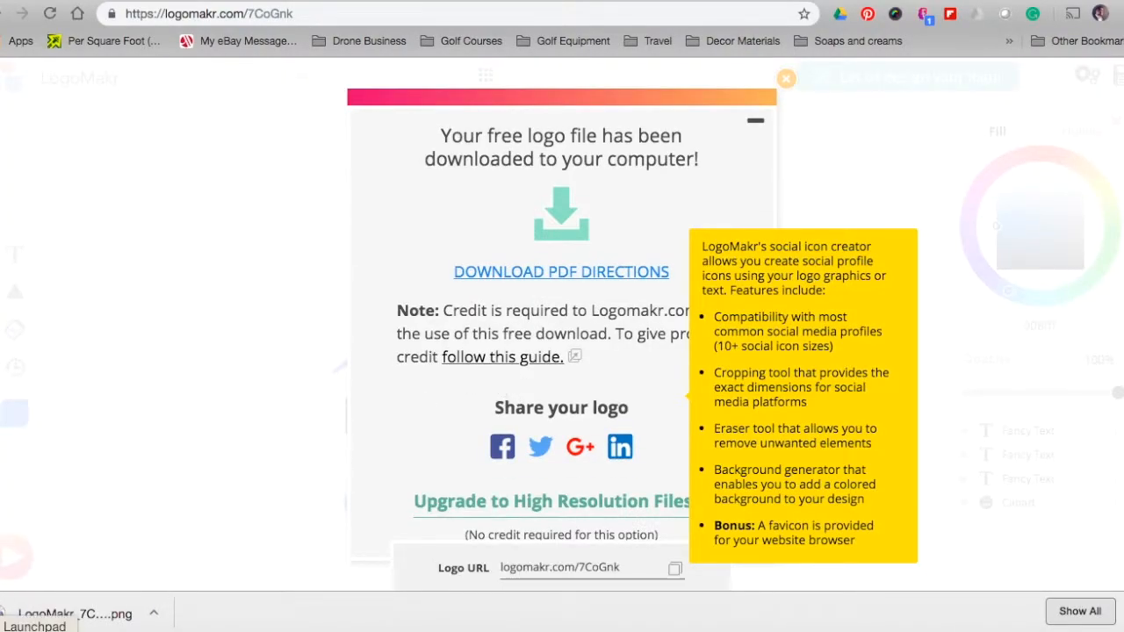
click(153, 617)
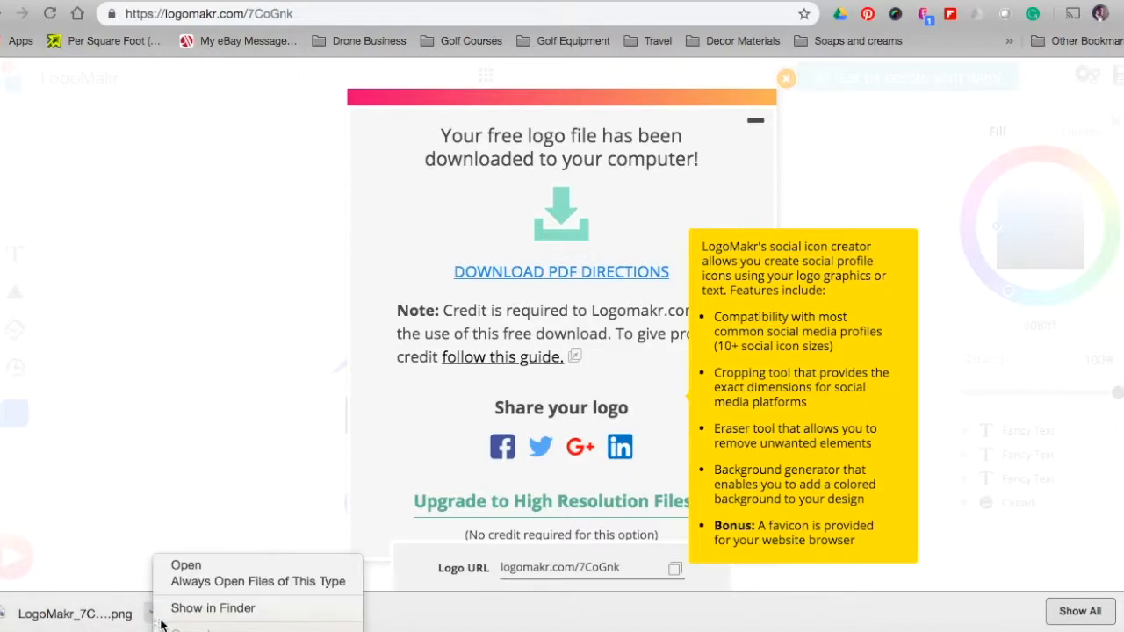
click(182, 567)
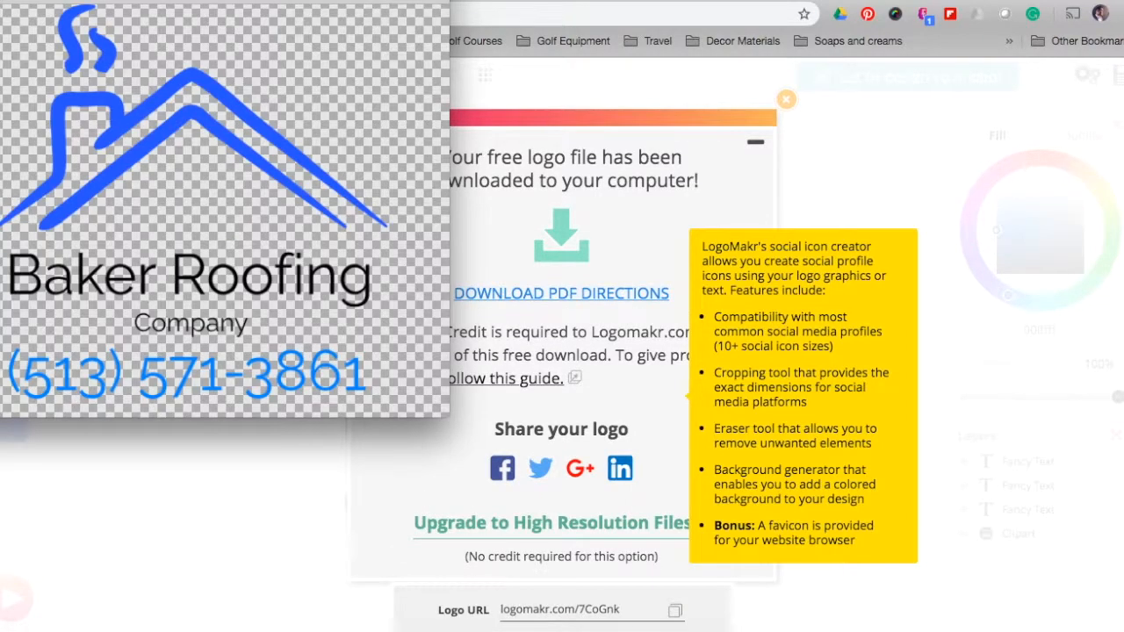
Move the Preview window so the whole LogoMakr_7CoGnk.png logo with its transparent background is visible
drag(286, 0, 503, 66)
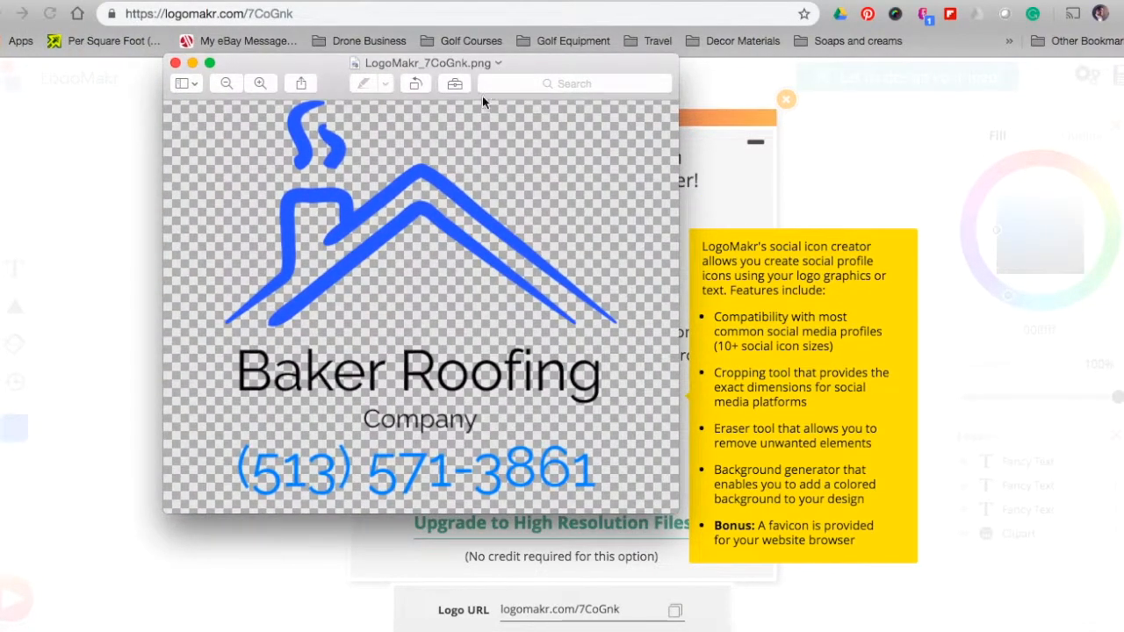